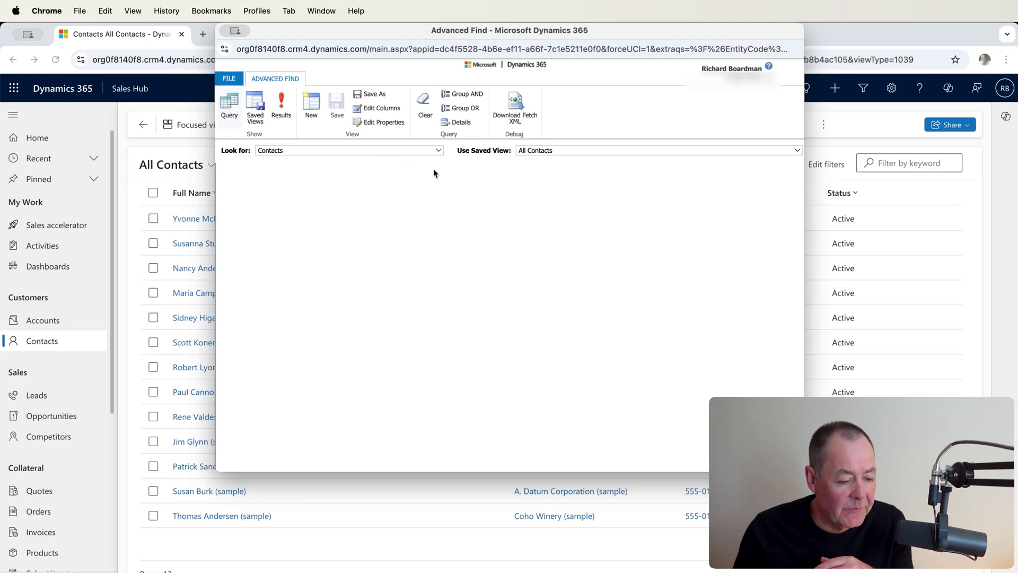
Create a new Contacts query with the condition Status Equals Active and show its results
left_click(311, 107)
left_click(251, 169)
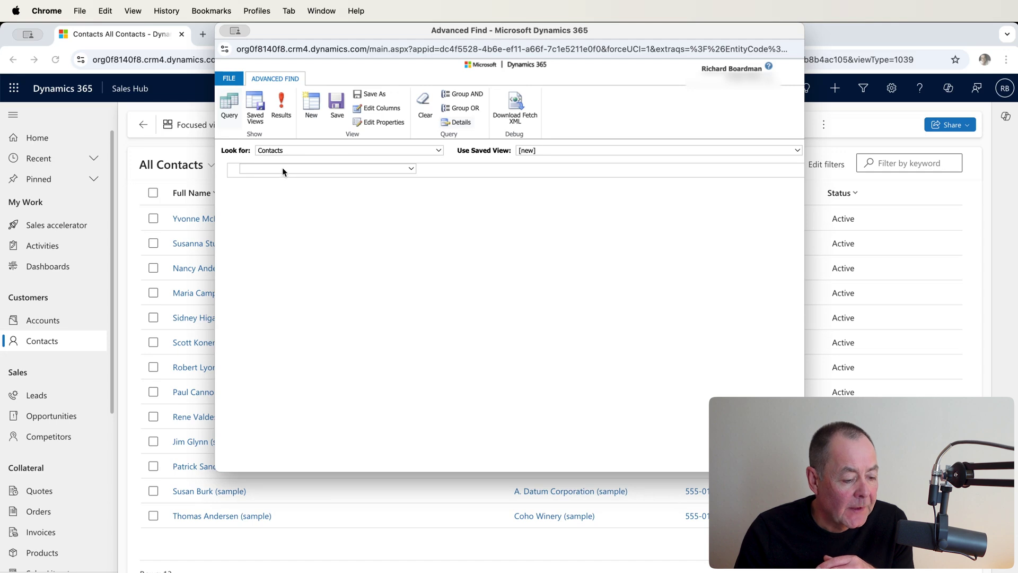
left_click(282, 167)
scroll(282, 167, "down", 20)
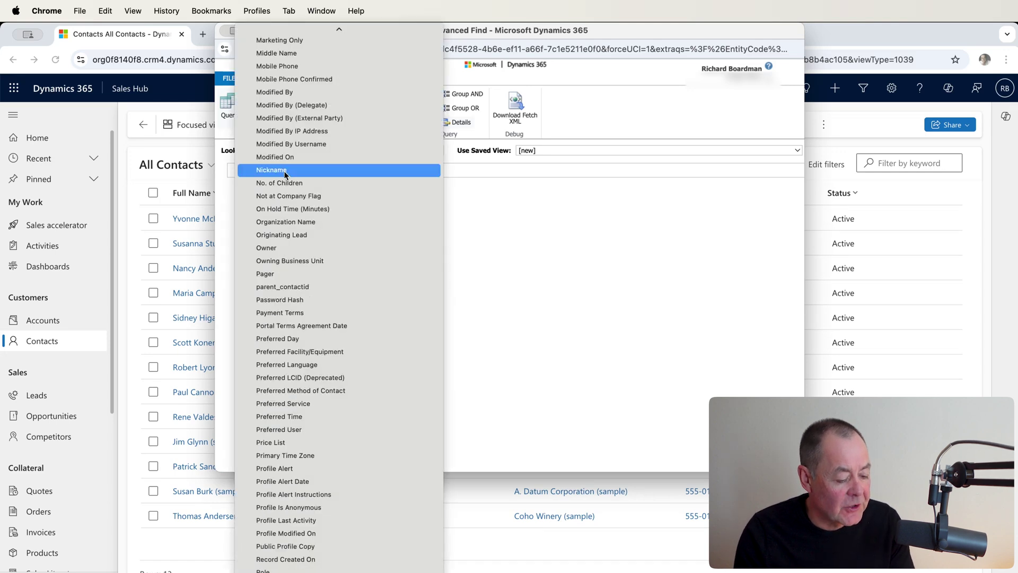
scroll(324, 300, "down", 4)
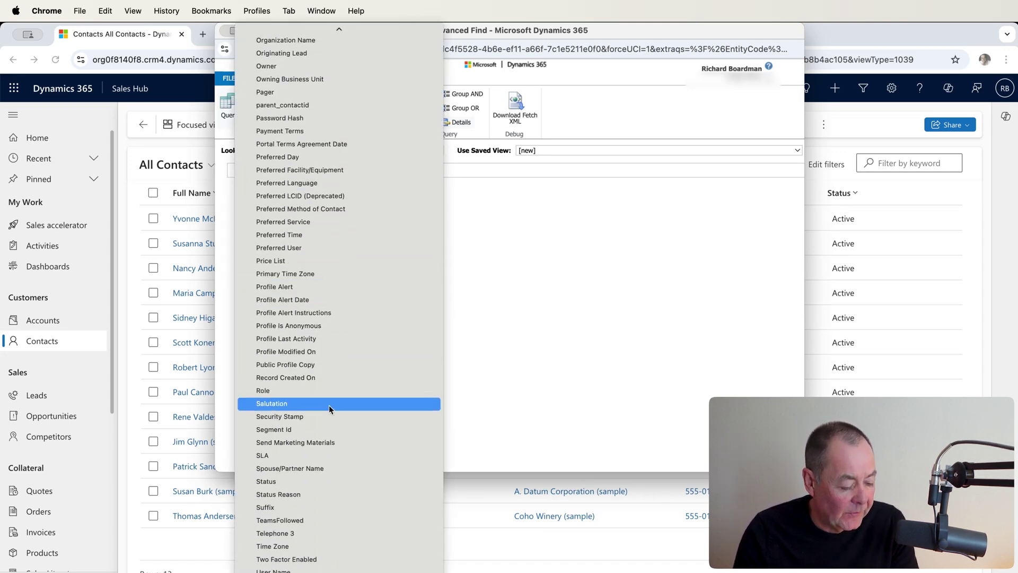
left_click(303, 481)
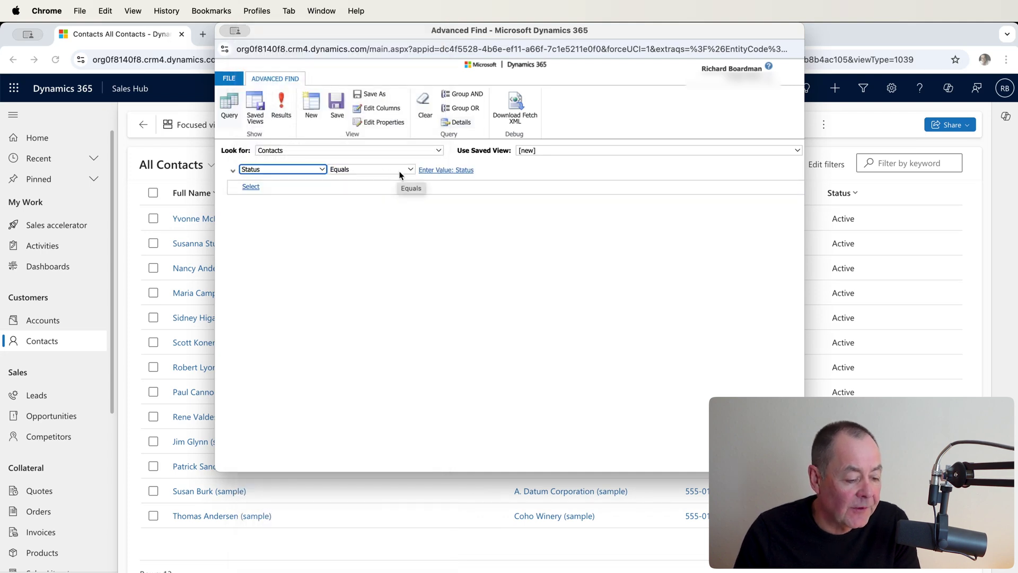
left_click(424, 170)
left_click(496, 171)
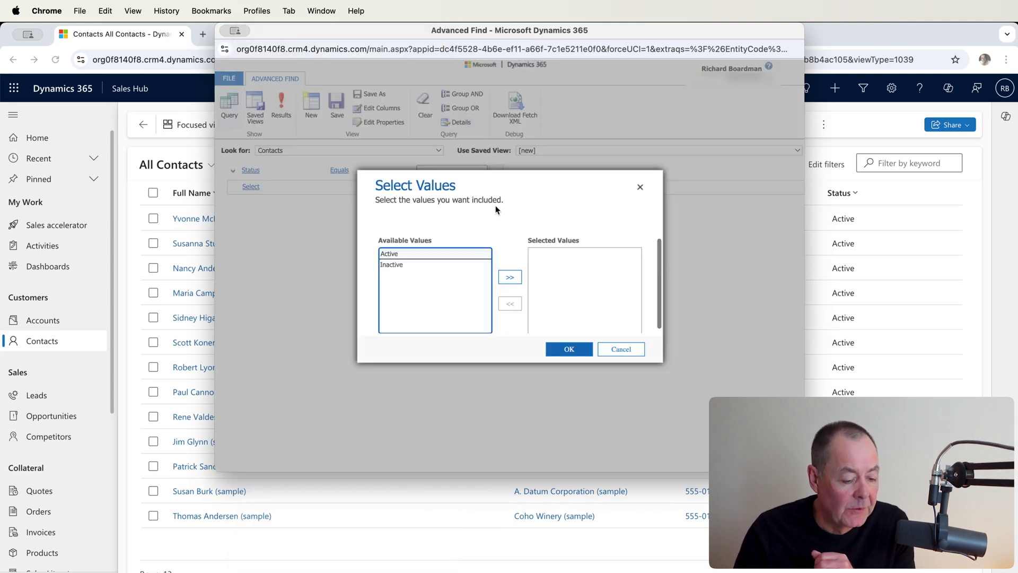
double_click(427, 256)
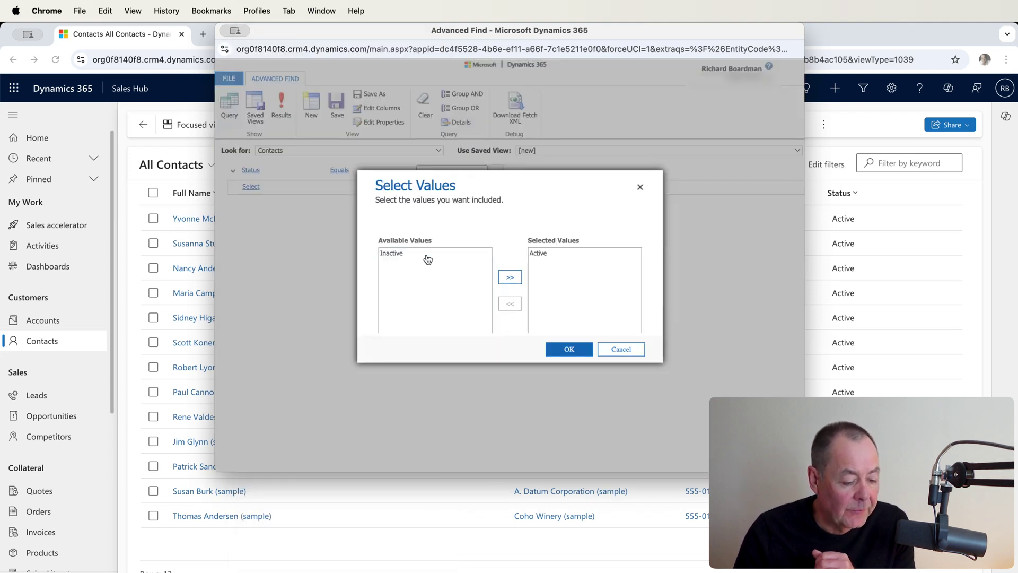
left_click(569, 350)
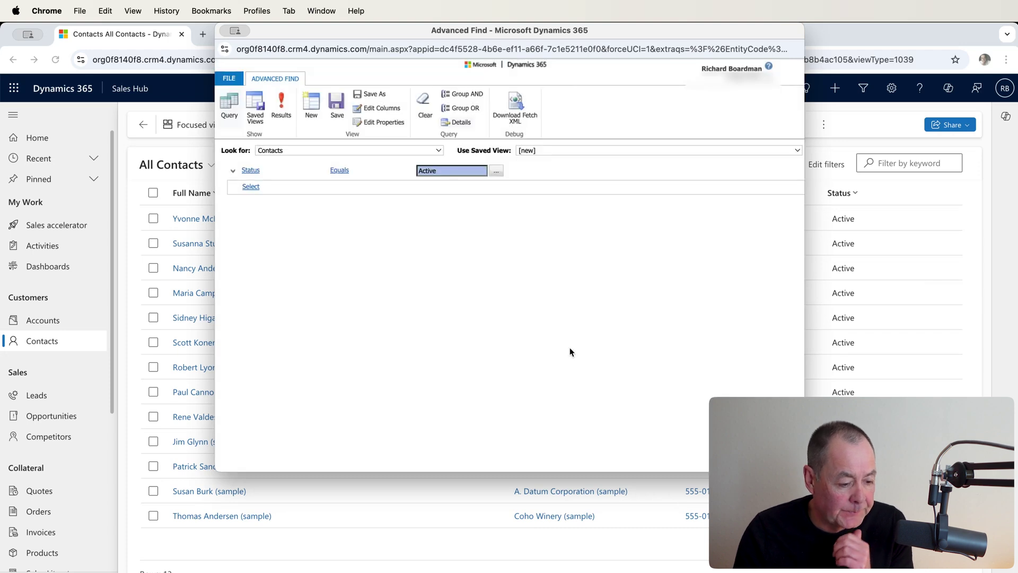
left_click(282, 104)
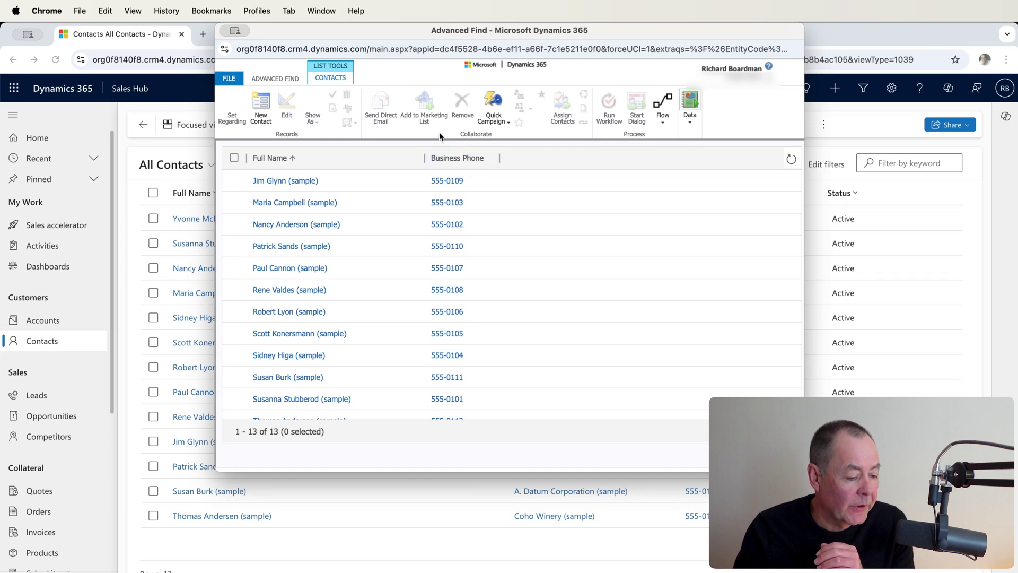
Return to the query and remove the Business Phone column from the view
left_click(281, 79)
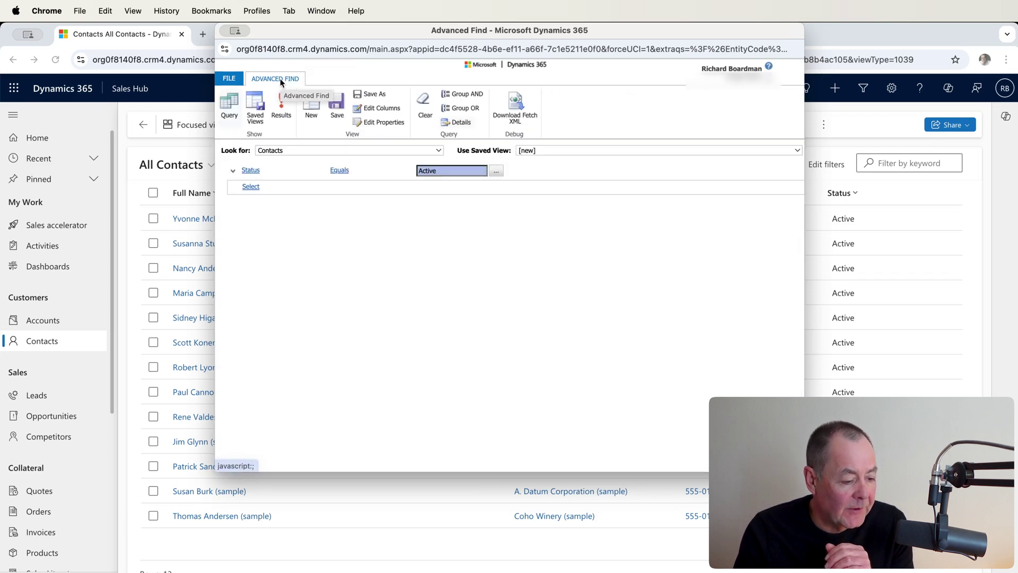
left_click(380, 108)
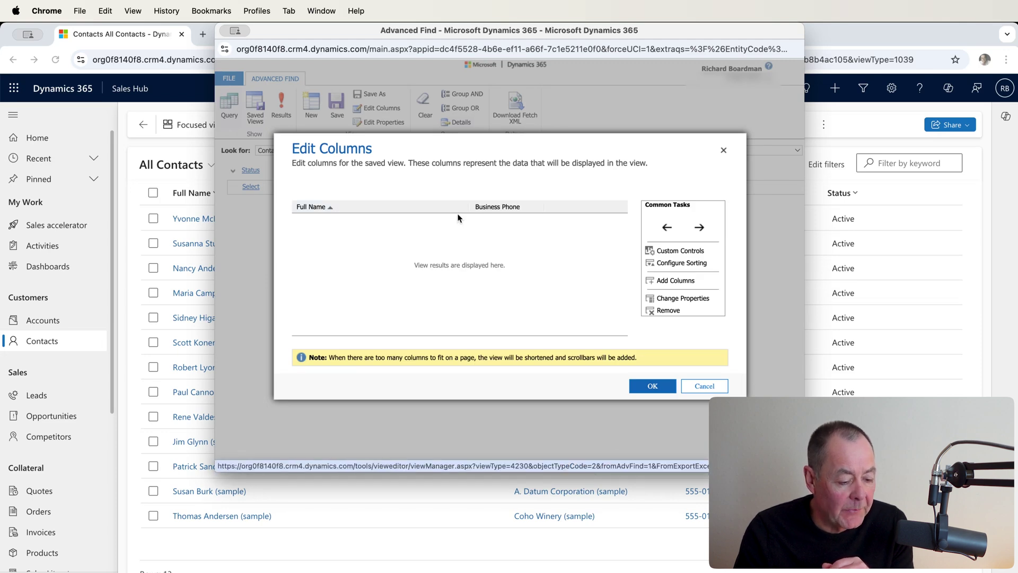
left_click(529, 210)
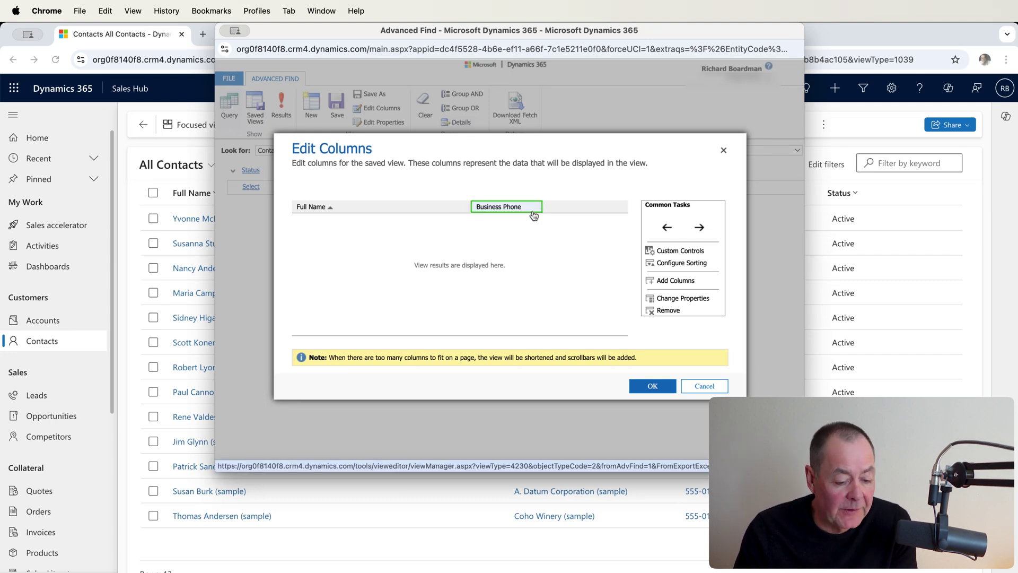
left_click(668, 312)
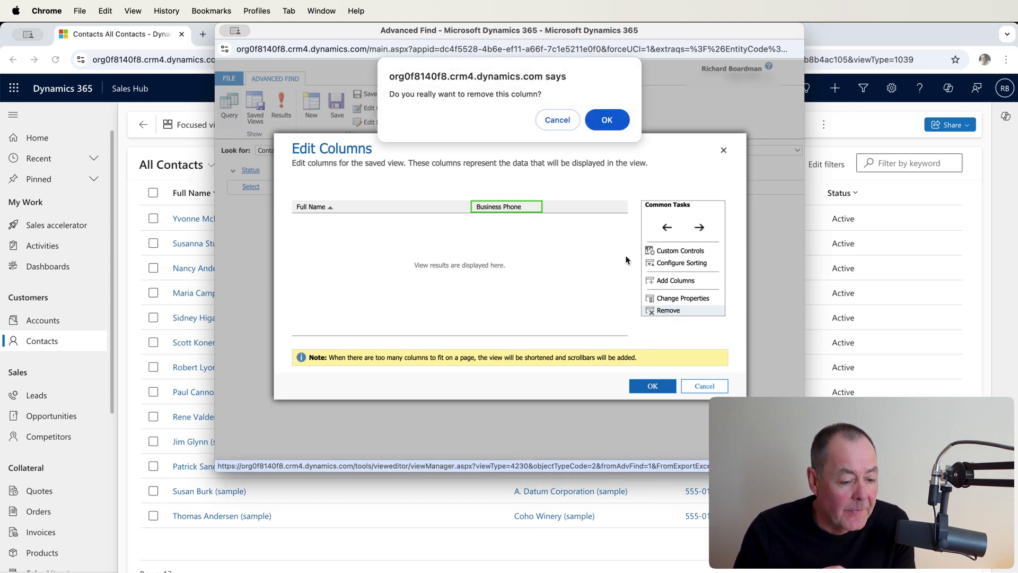
left_click(611, 122)
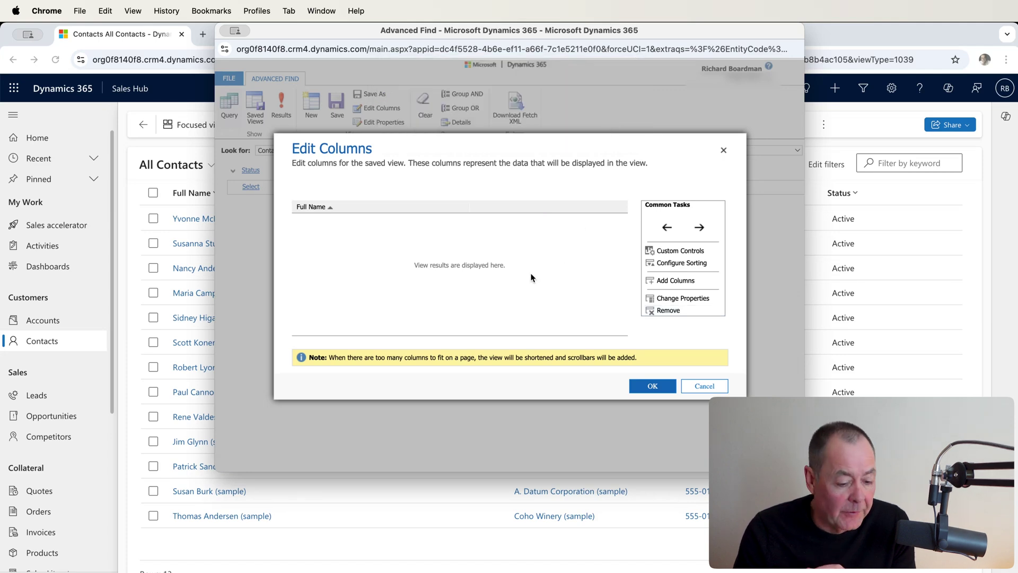
Add the contact columns Address 1: City and Job Title to the view and show the results
left_click(670, 281)
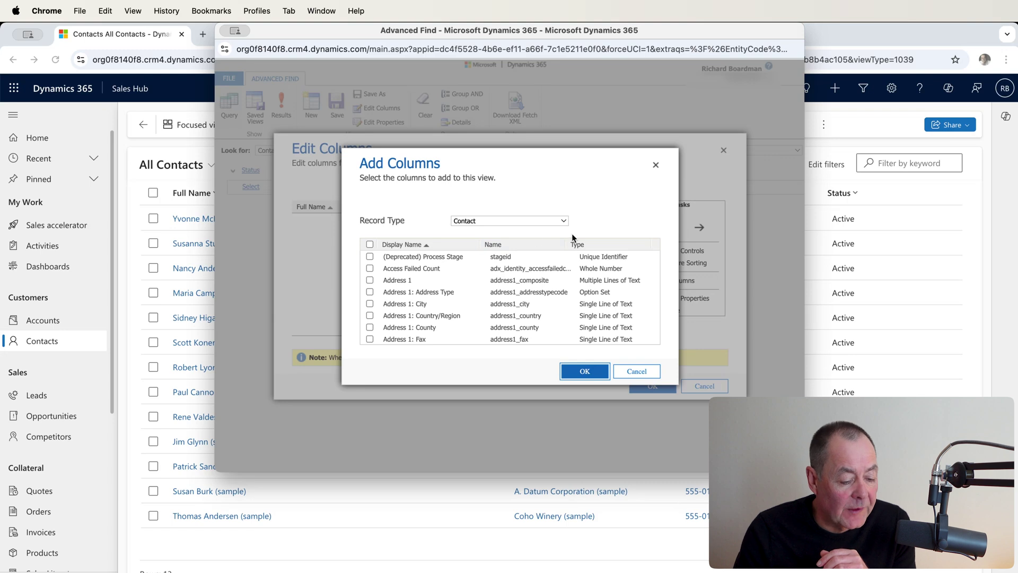
left_click(370, 304)
scroll(419, 316, "down", 3)
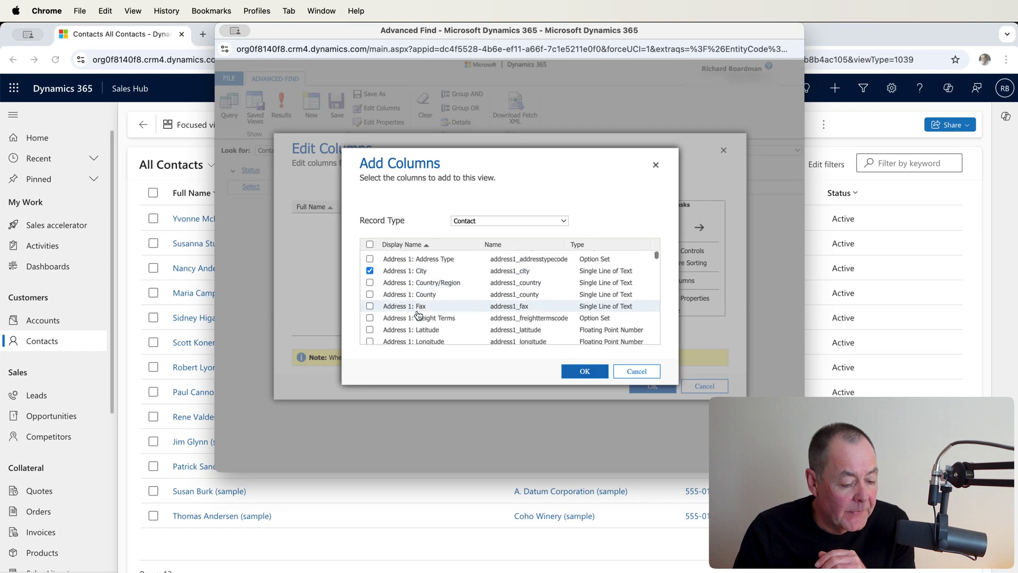
scroll(418, 315, "down", 15)
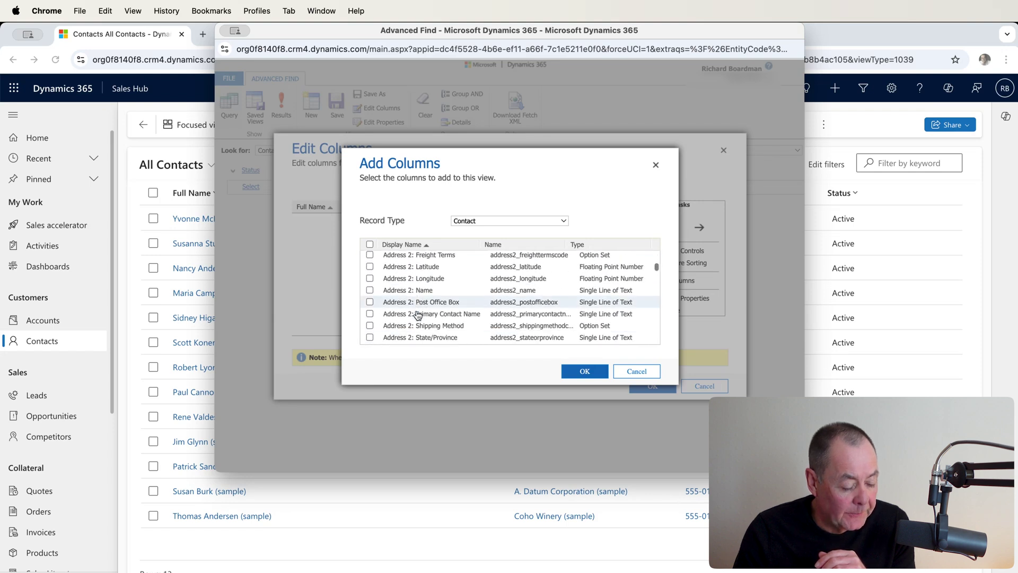
scroll(418, 315, "down", 15)
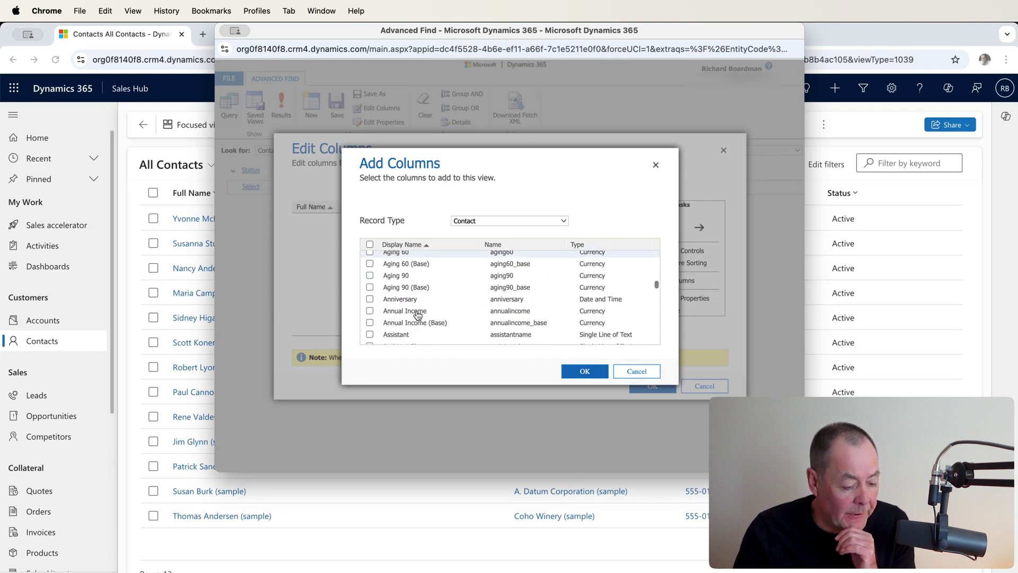
scroll(418, 315, "down", 15)
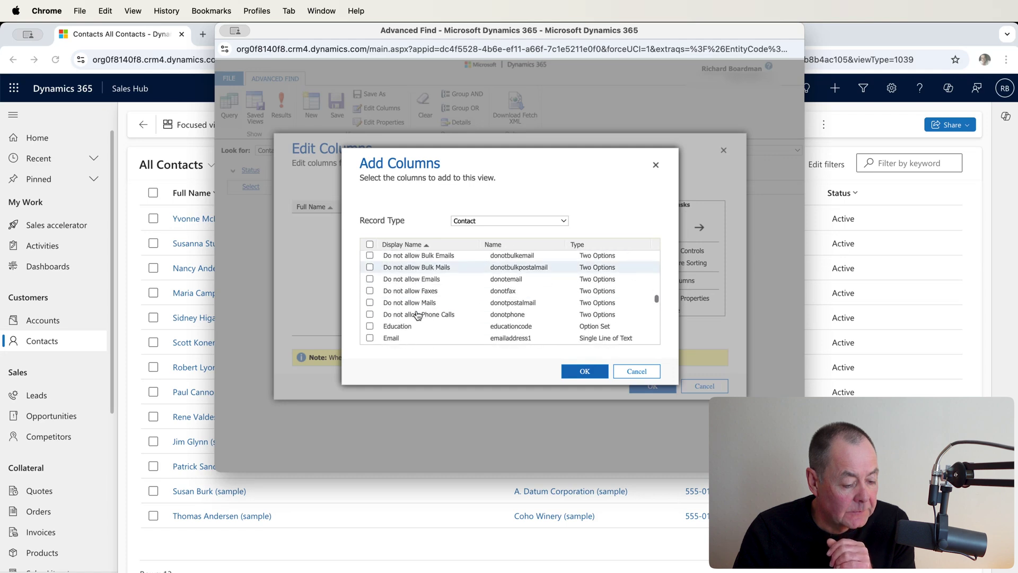
scroll(418, 315, "down", 15)
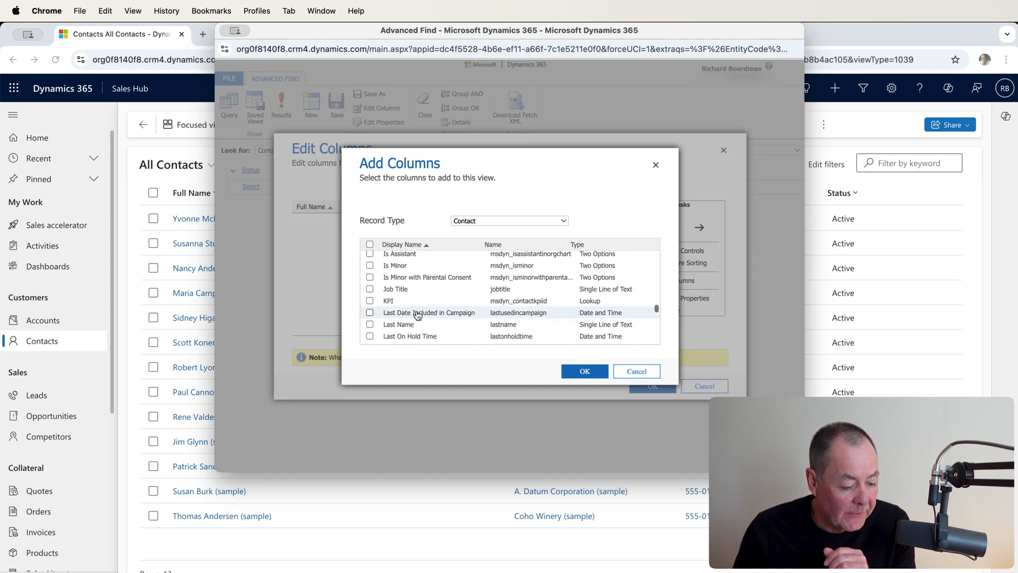
scroll(418, 315, "down", 10)
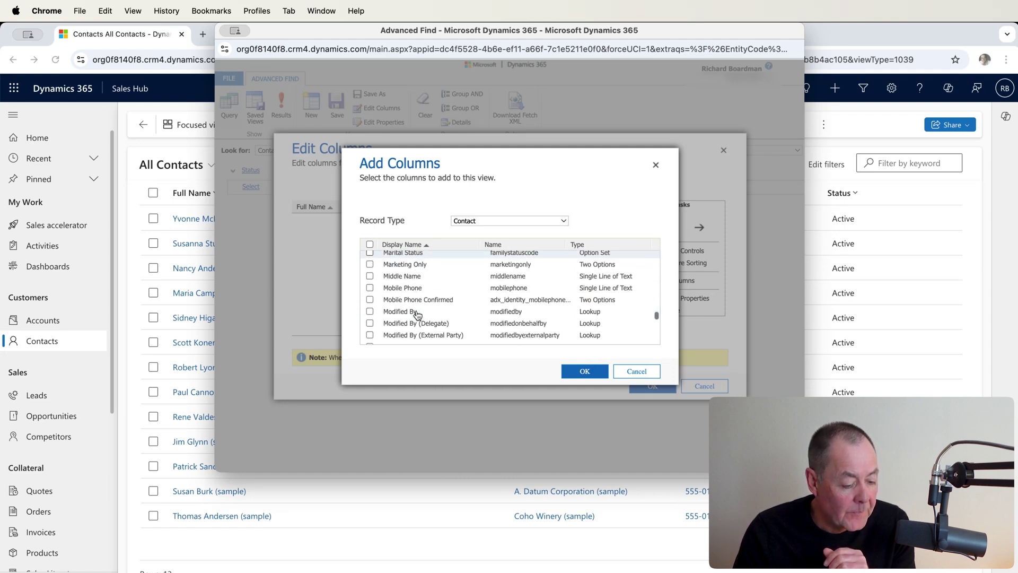
scroll(418, 315, "up", 12)
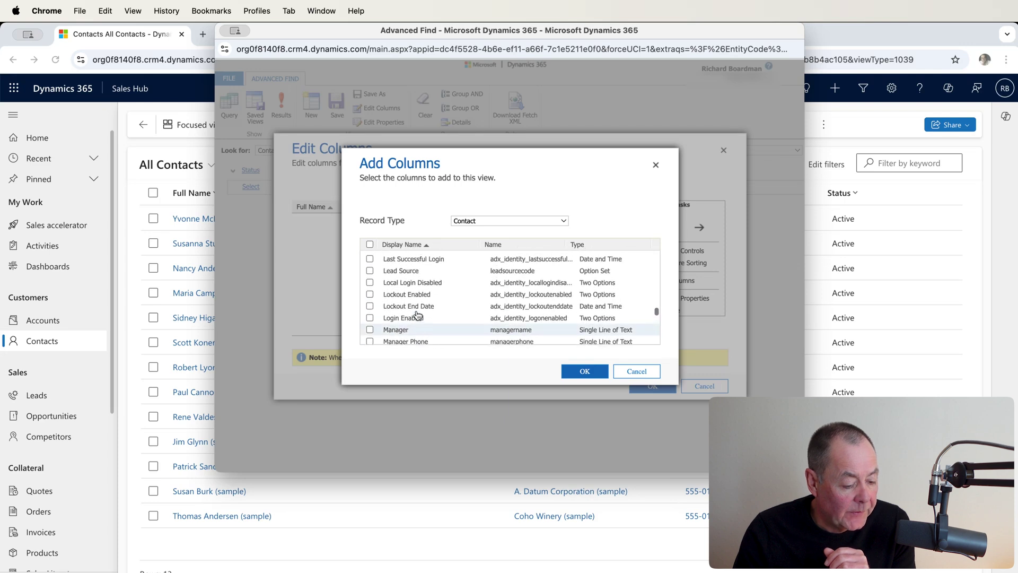
scroll(417, 315, "up", 3)
left_click(417, 313)
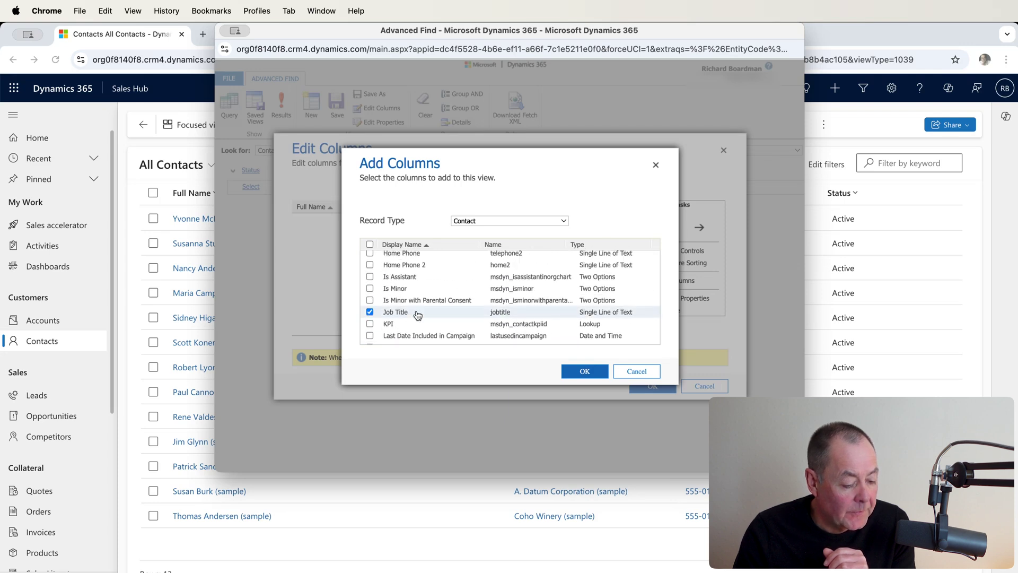
left_click(585, 372)
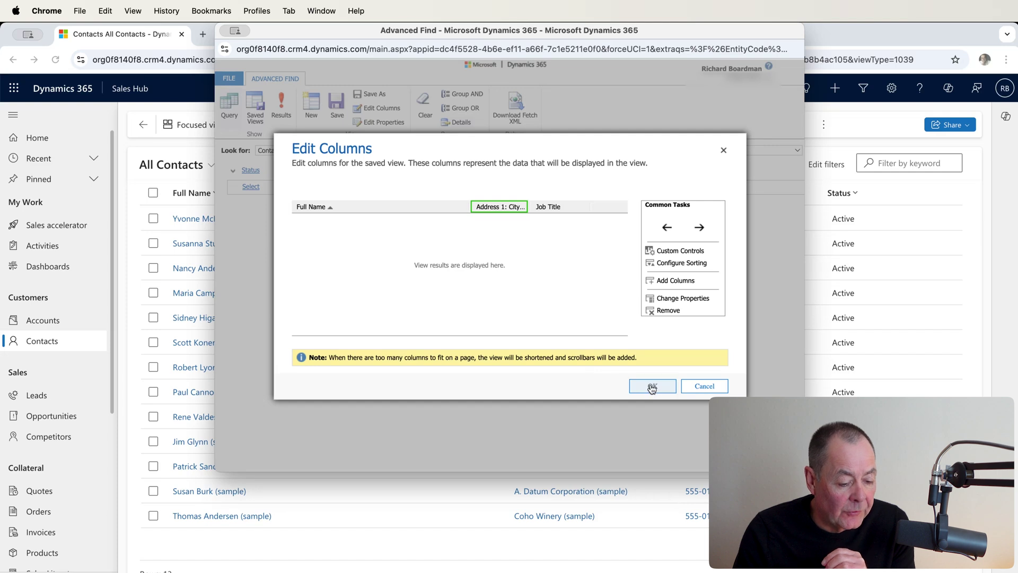
left_click(652, 387)
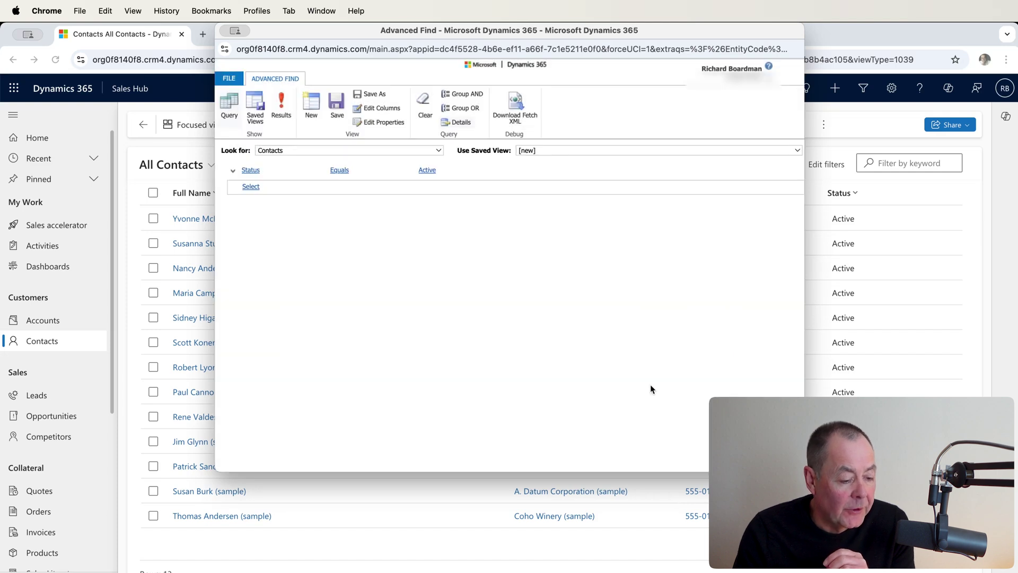
left_click(283, 105)
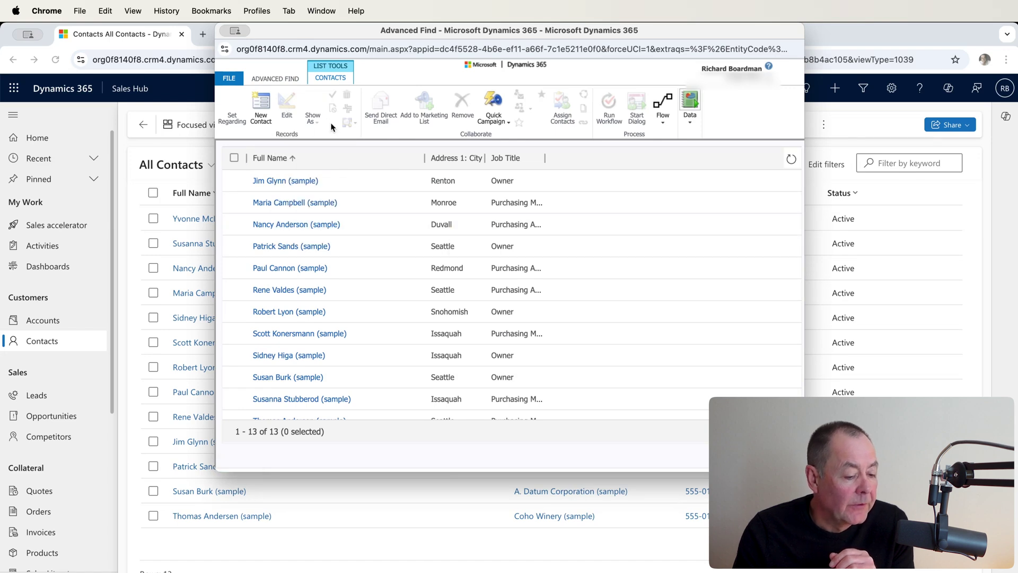
Add the Annual Revenue column from the related Company Name (Account) record type to the view and show the results
left_click(285, 79)
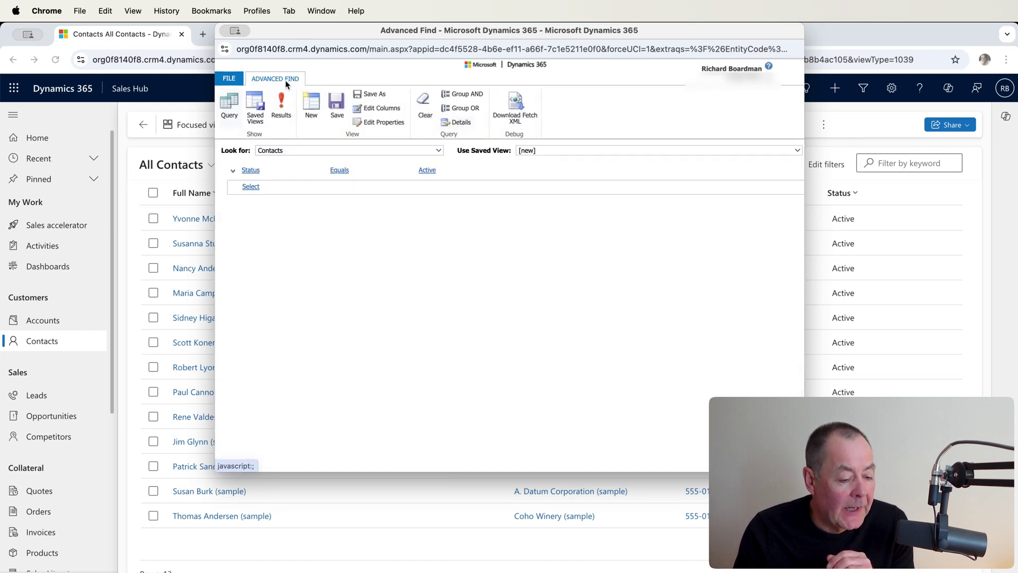
left_click(387, 109)
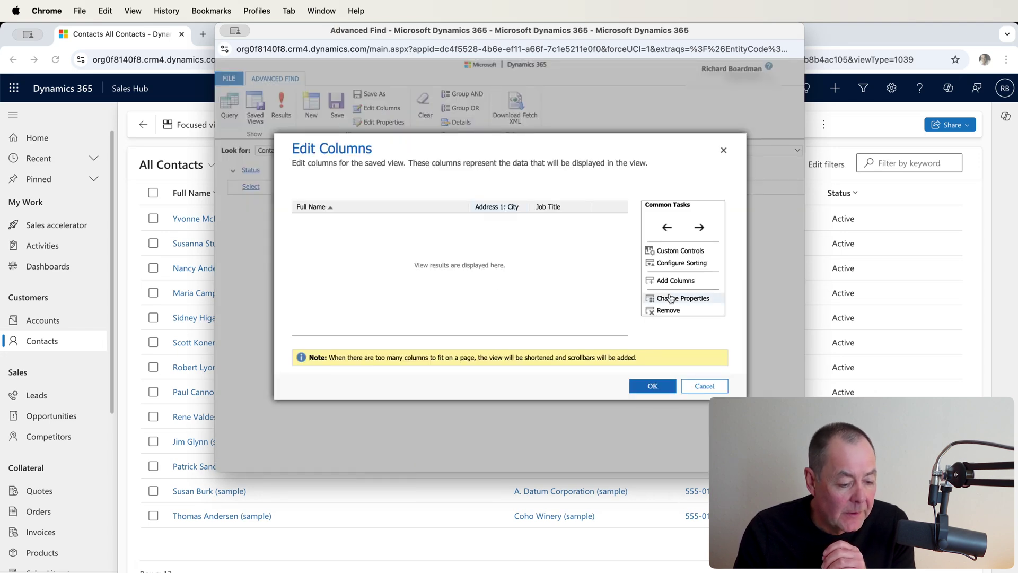
left_click(683, 283)
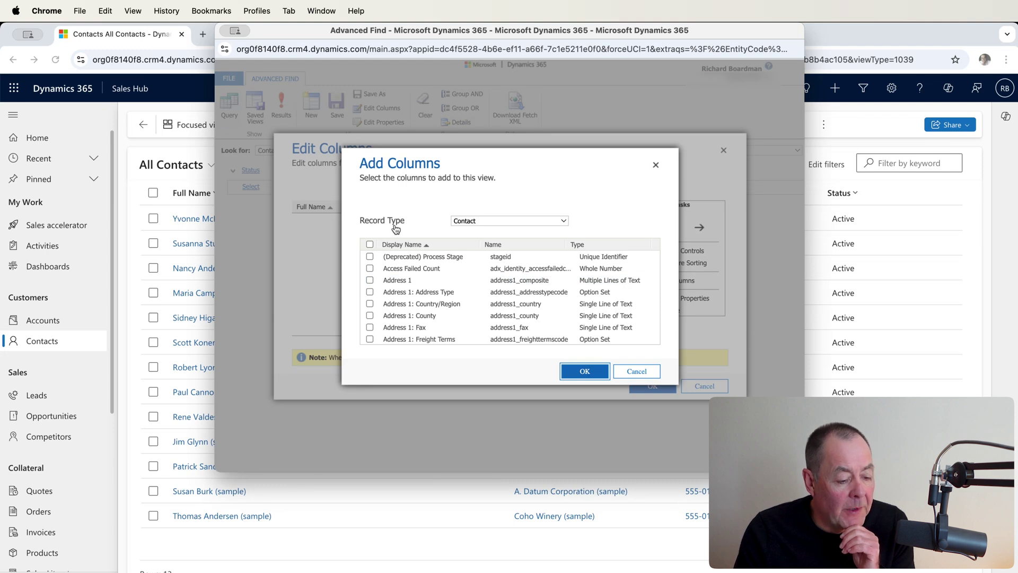
left_click(563, 222)
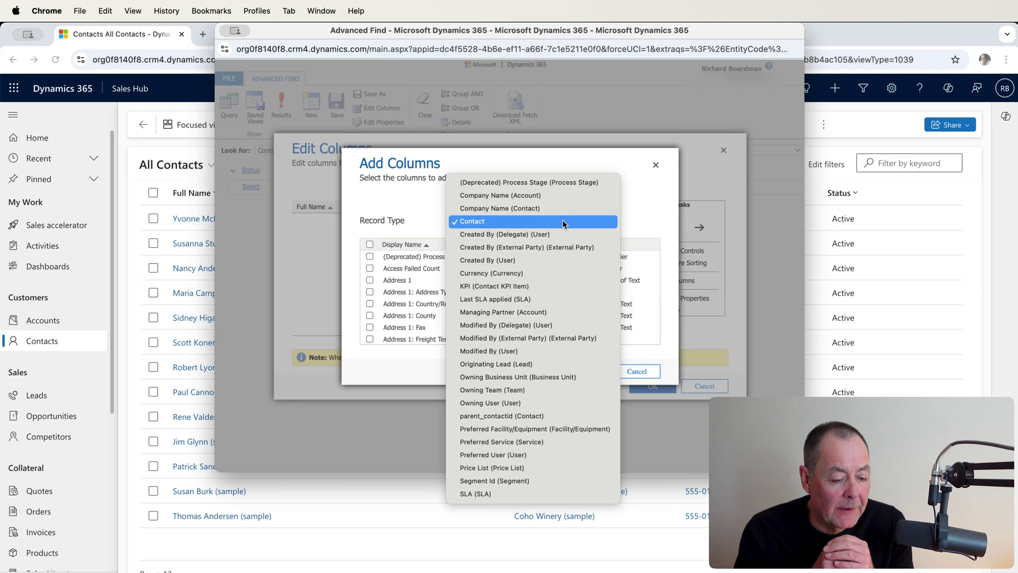
left_click(552, 195)
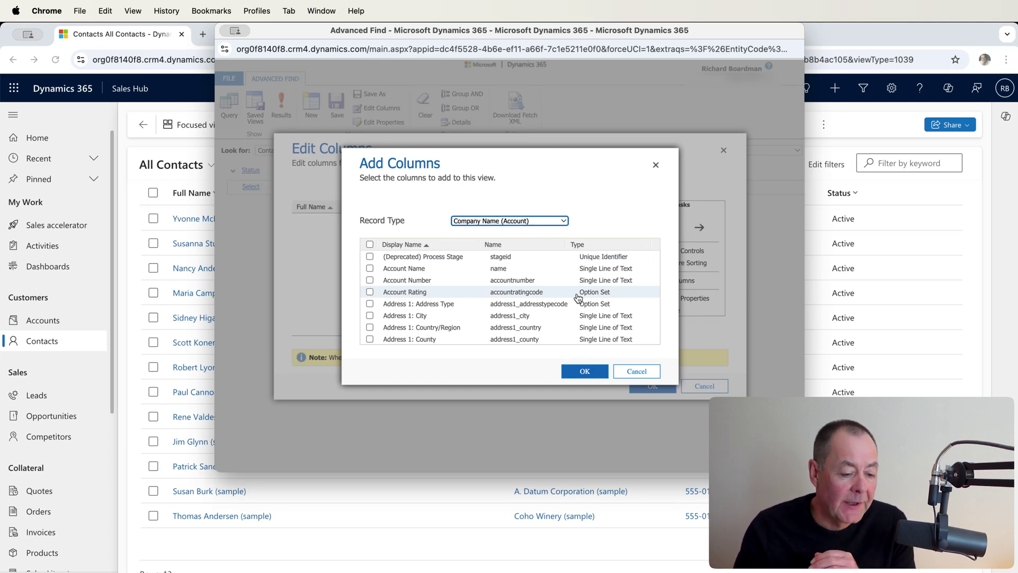
scroll(578, 298, "down", 5)
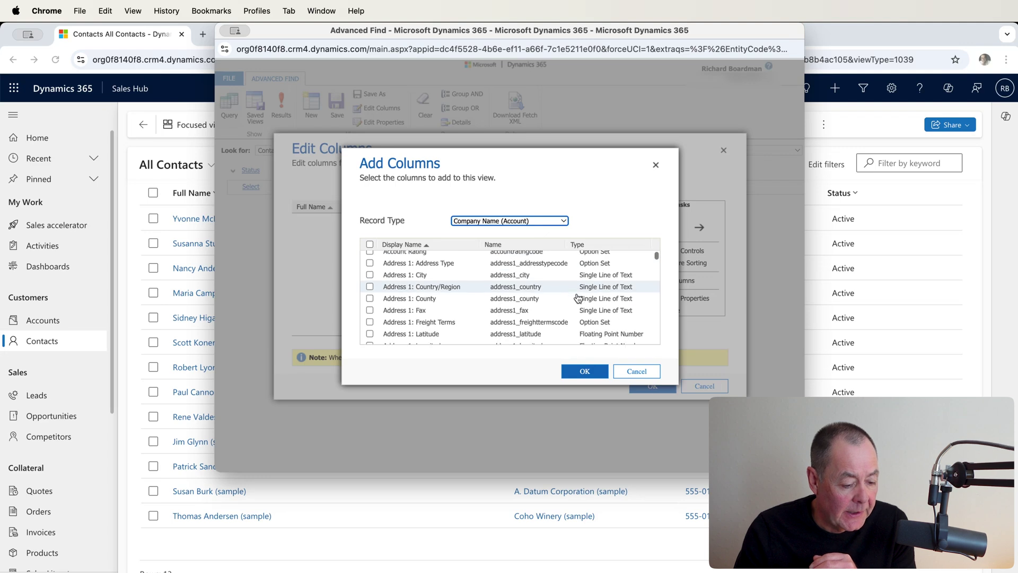
scroll(578, 298, "down", 10)
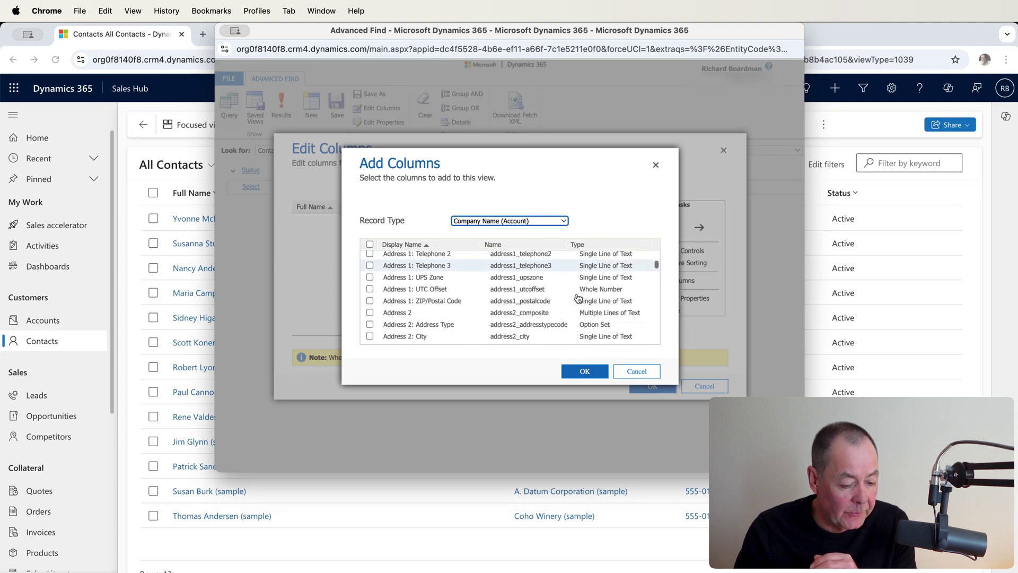
scroll(578, 298, "down", 12)
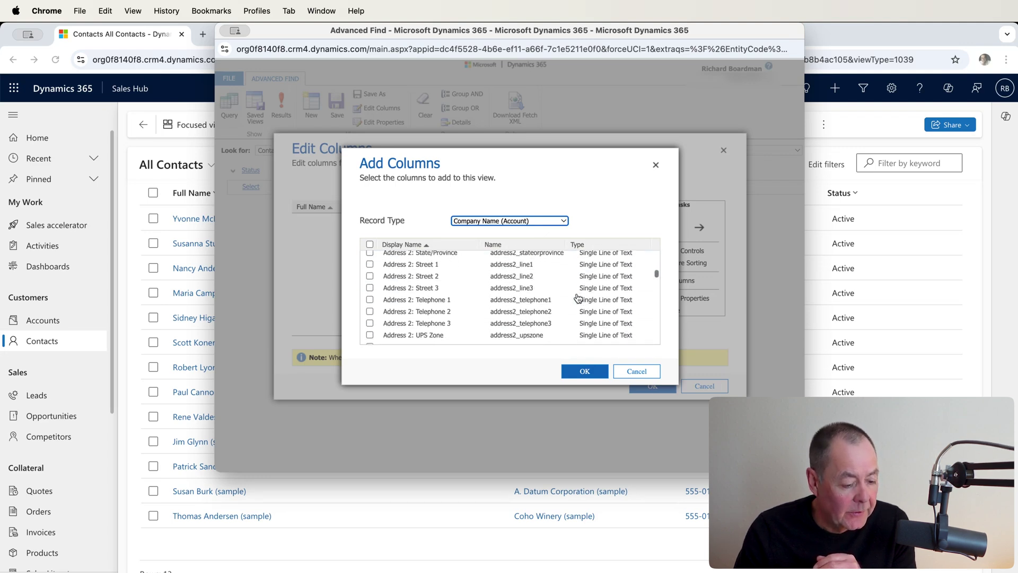
scroll(578, 298, "down", 1)
scroll(578, 297, "down", 2)
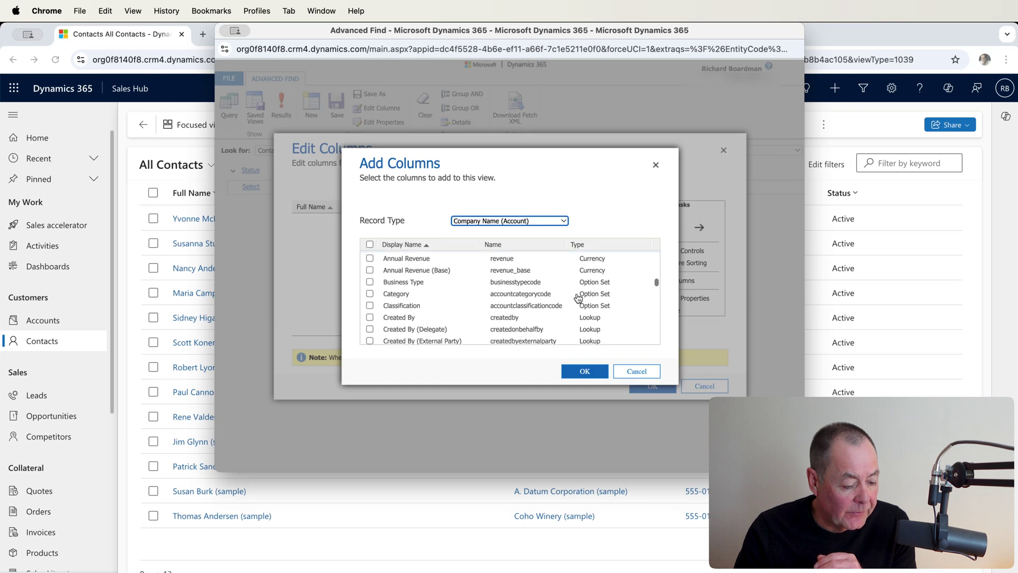
left_click(466, 260)
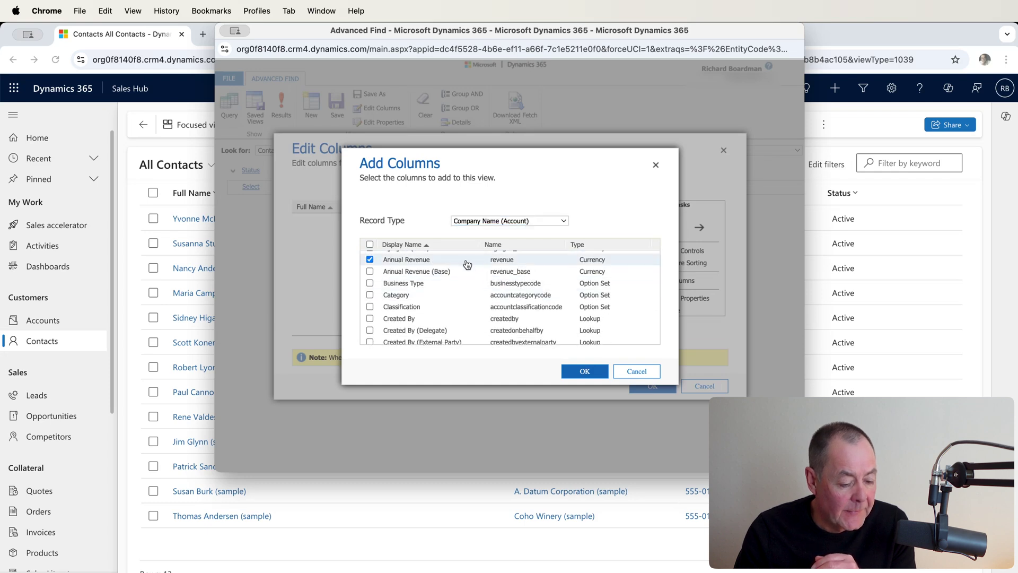
left_click(602, 374)
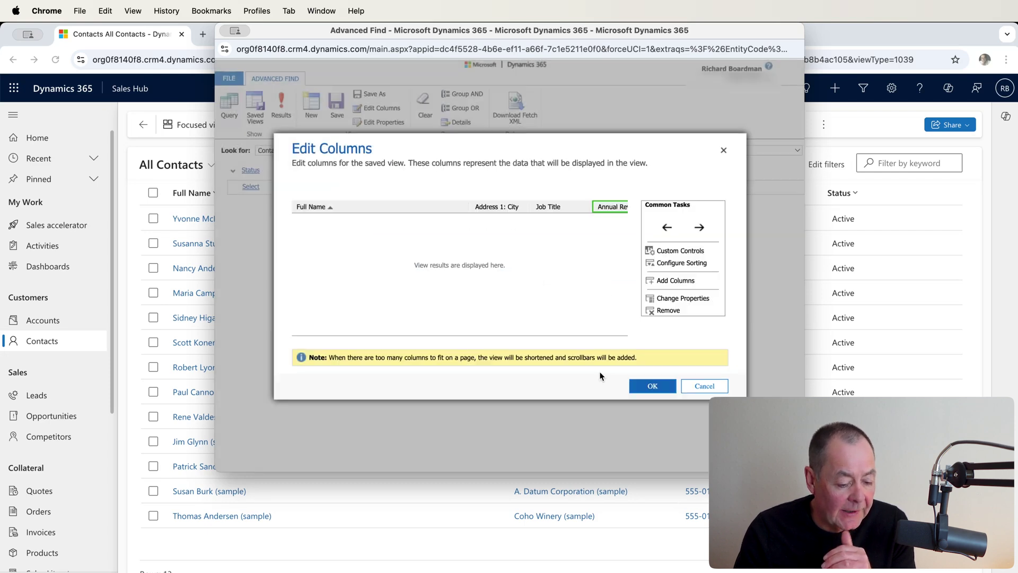
left_click(655, 388)
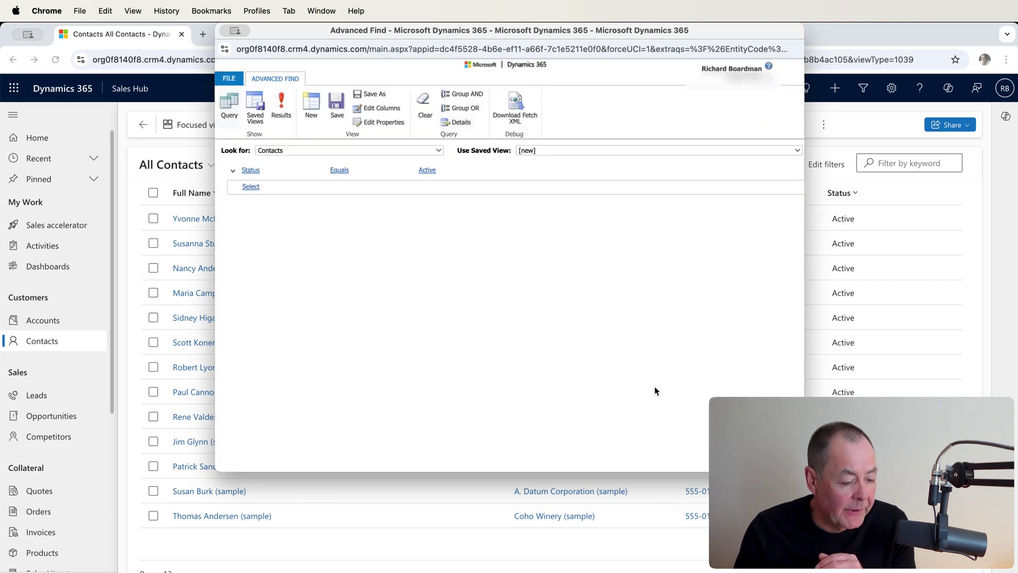
left_click(282, 109)
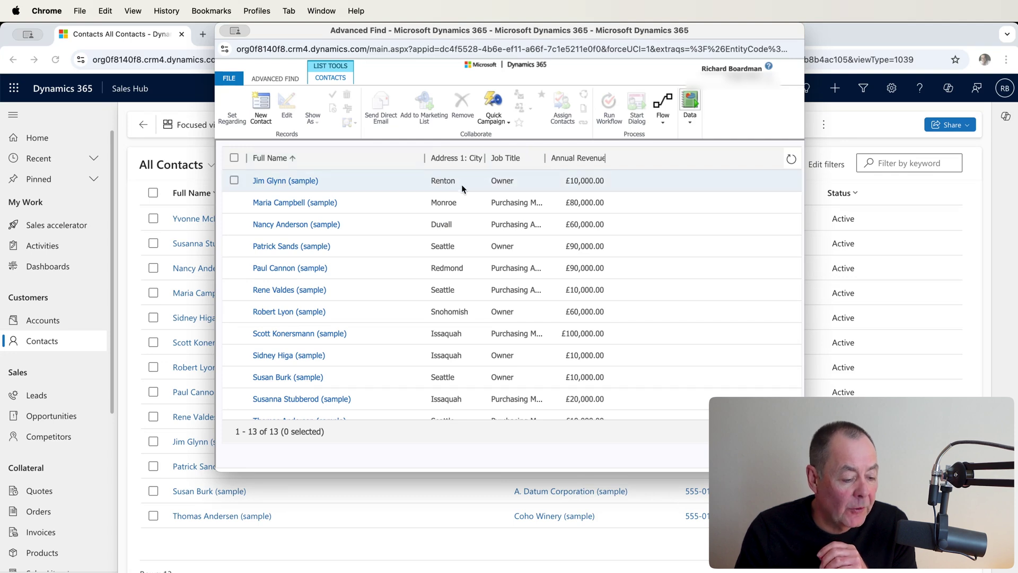
Return to the query, move the Job Title column ahead of Address 1: City, and show the results
left_click(276, 77)
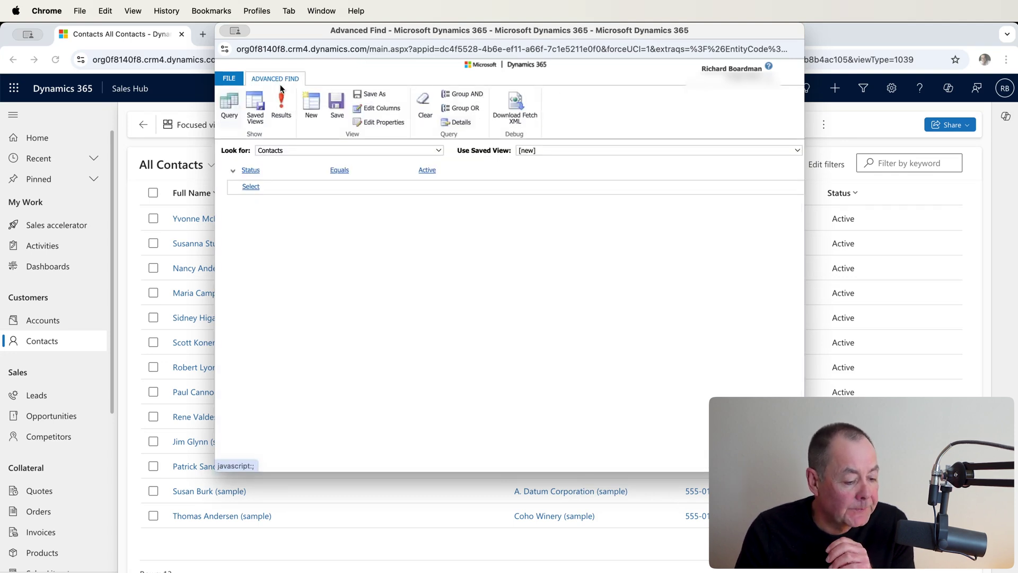
left_click(387, 107)
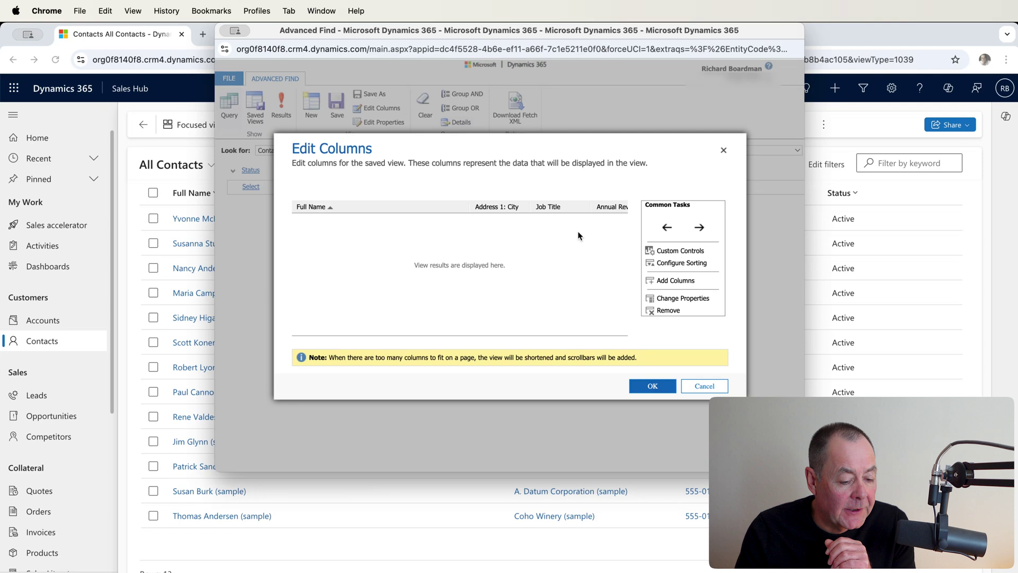
left_click(576, 208)
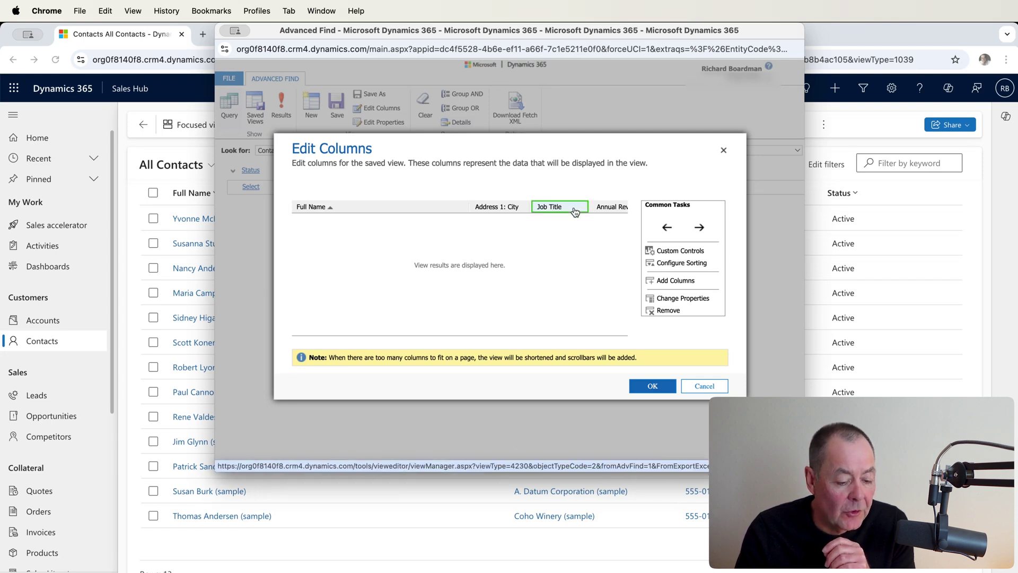
left_click(665, 228)
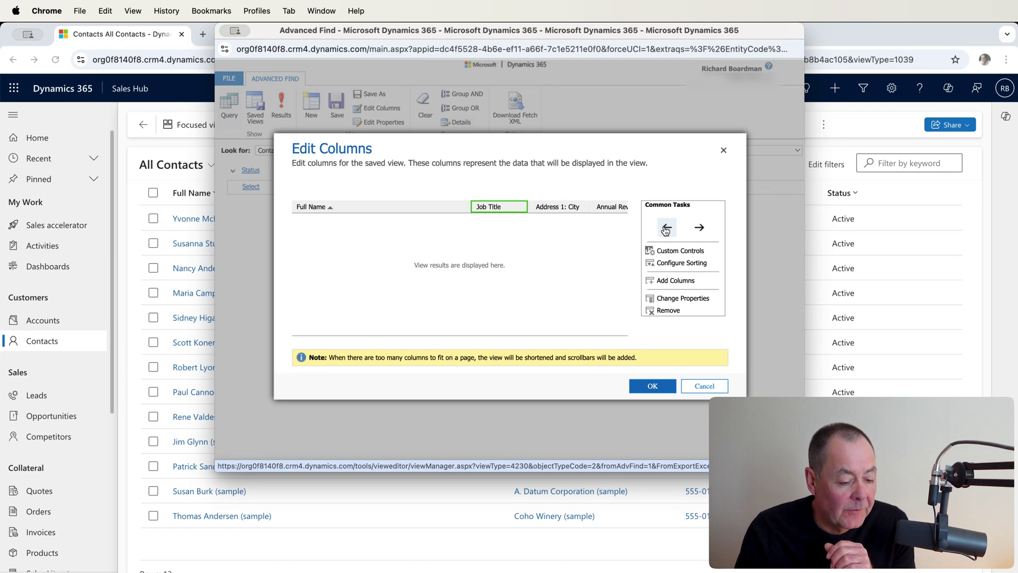
left_click(563, 211)
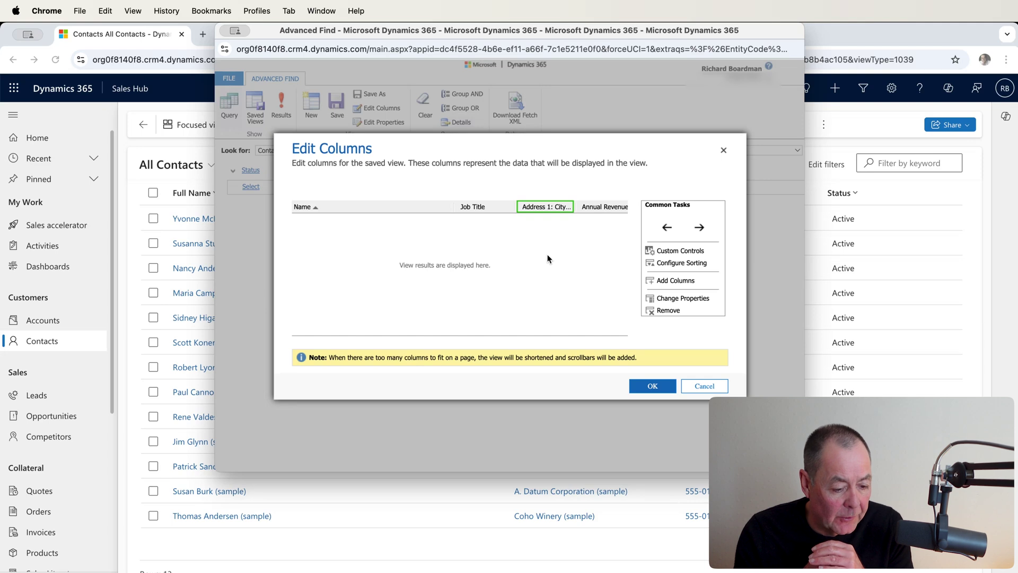
left_click(653, 387)
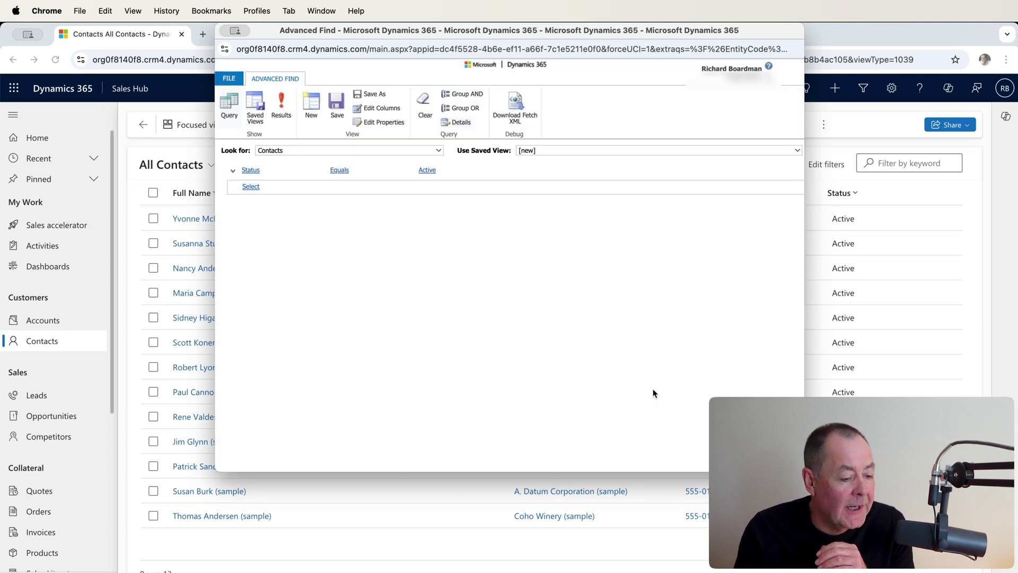
left_click(281, 109)
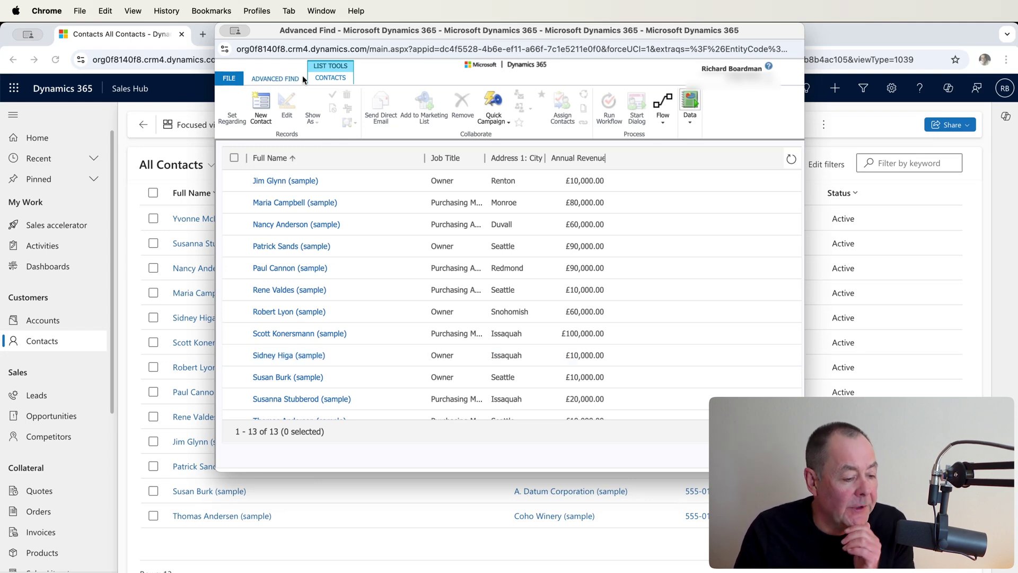
Return to the query, set the Job Title column's width to 200px, and show the results
left_click(282, 78)
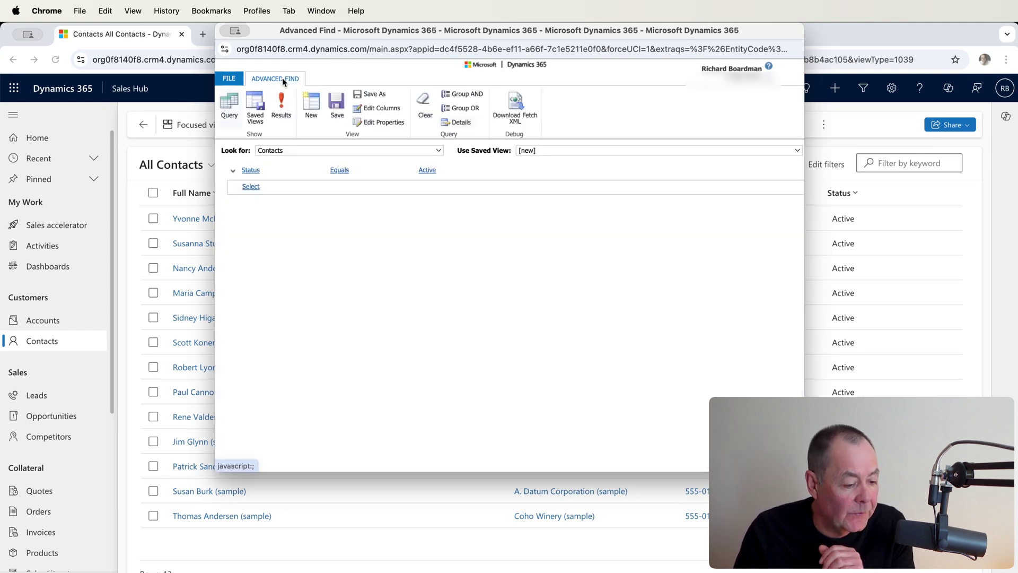
left_click(381, 108)
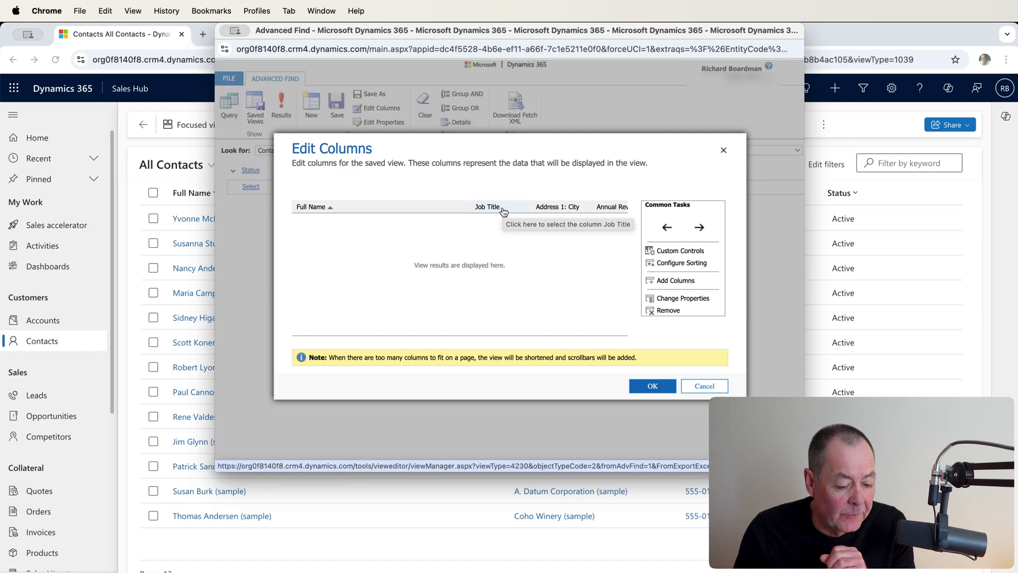
left_click(501, 208)
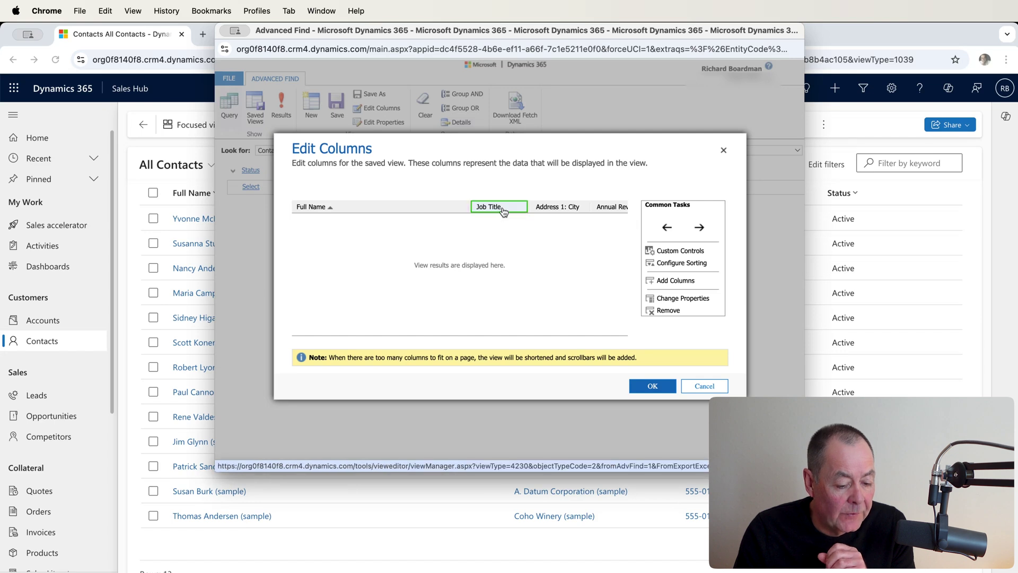
left_click(683, 300)
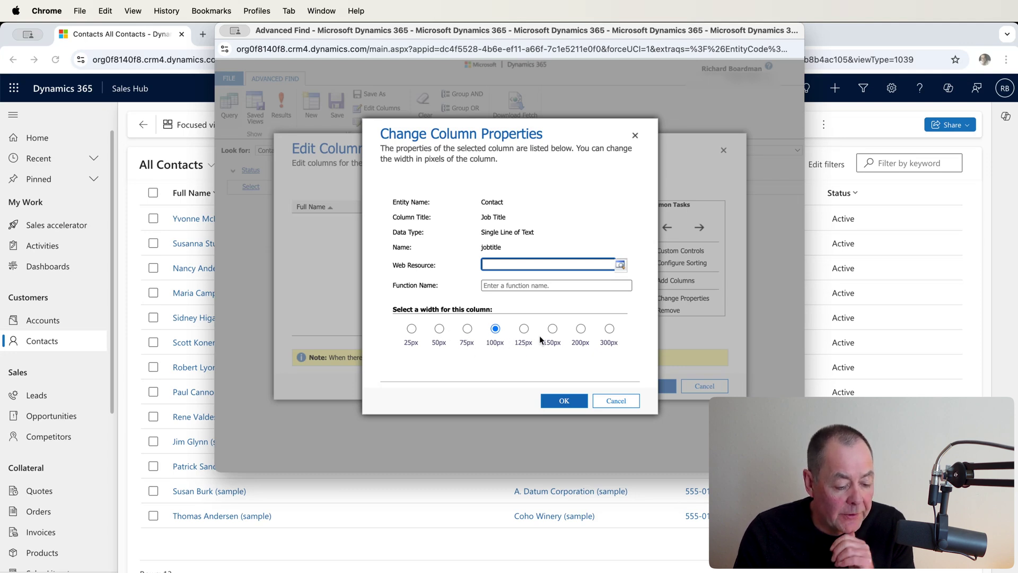
left_click(581, 330)
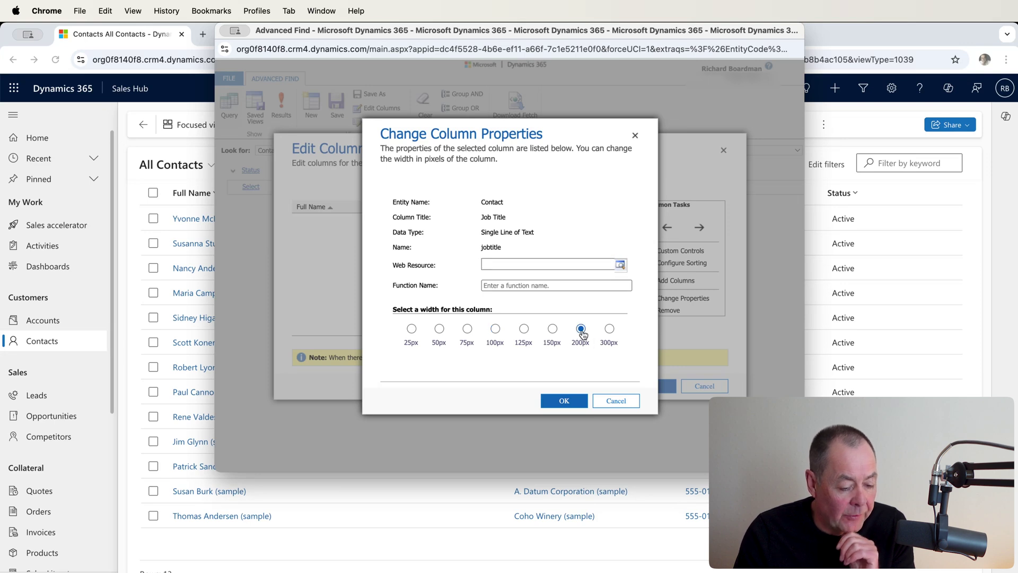
left_click(582, 403)
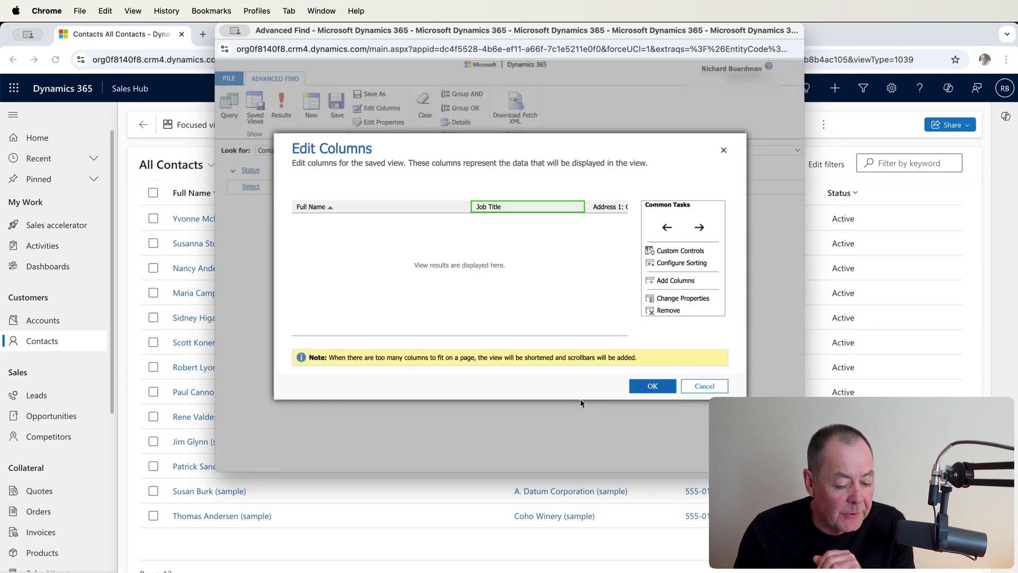
left_click(655, 388)
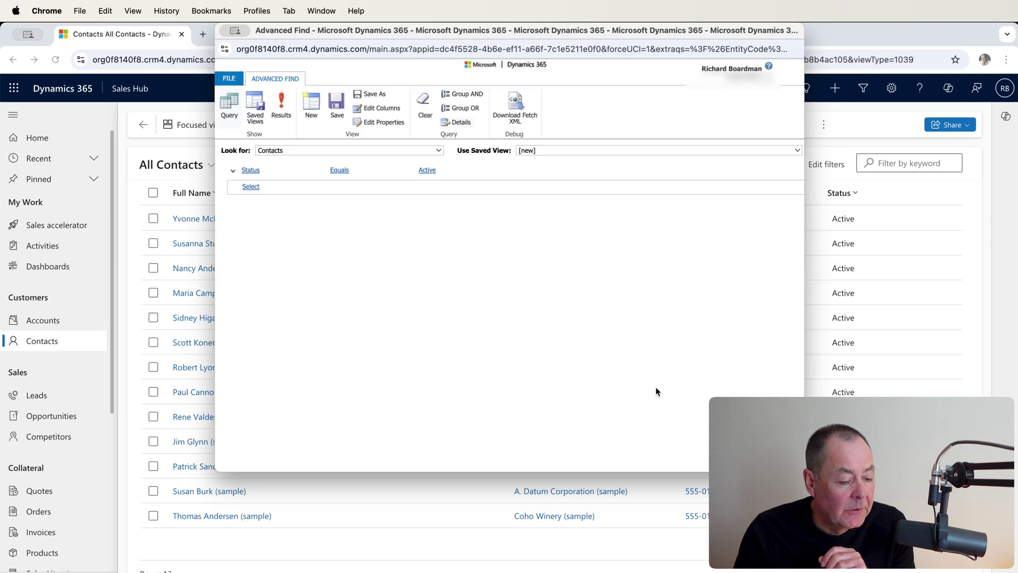
left_click(282, 115)
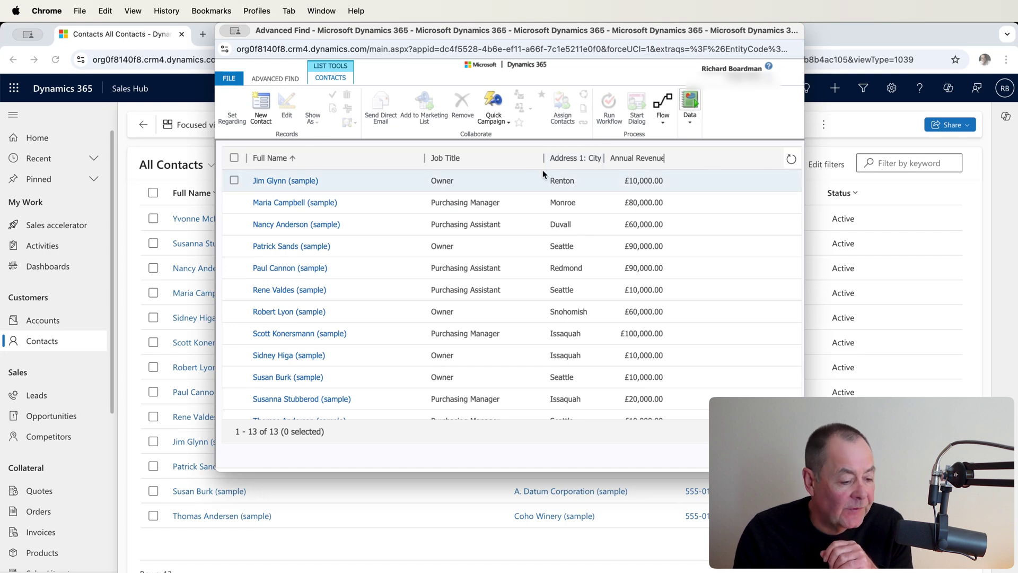
Return to the query, set the view's default sorting to Address 1: City in ascending order, and show the results
left_click(275, 79)
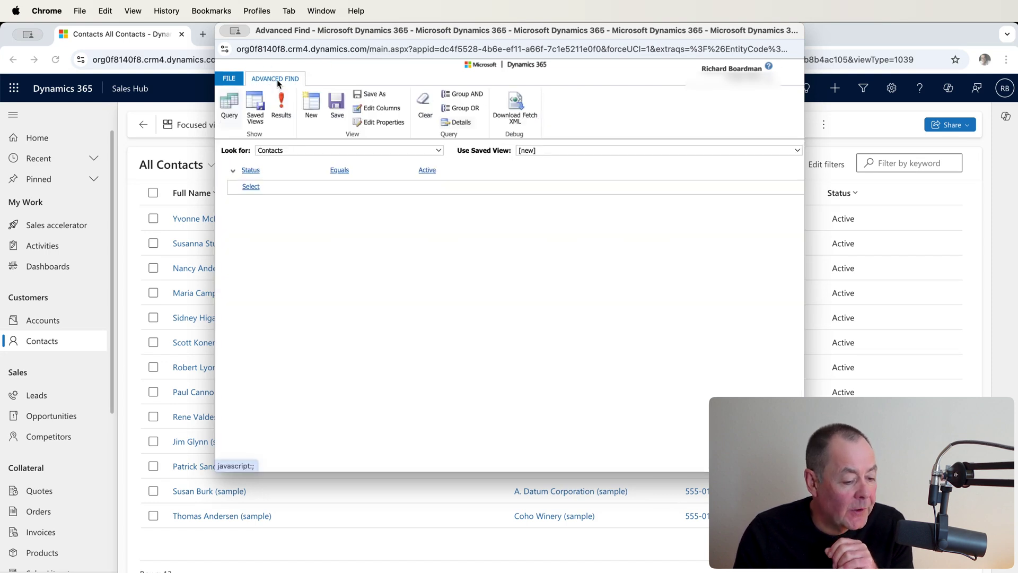
left_click(381, 109)
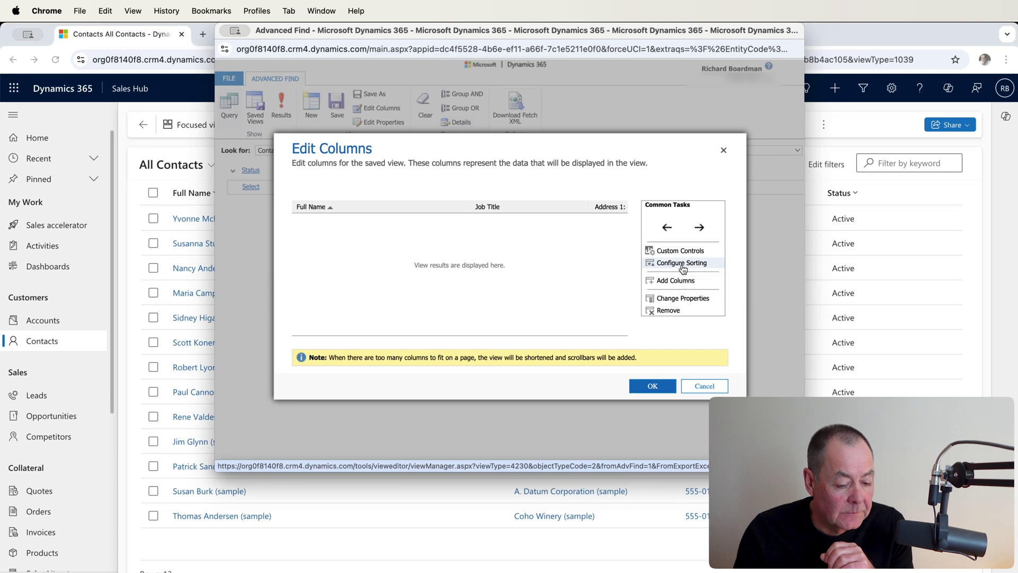
left_click(682, 264)
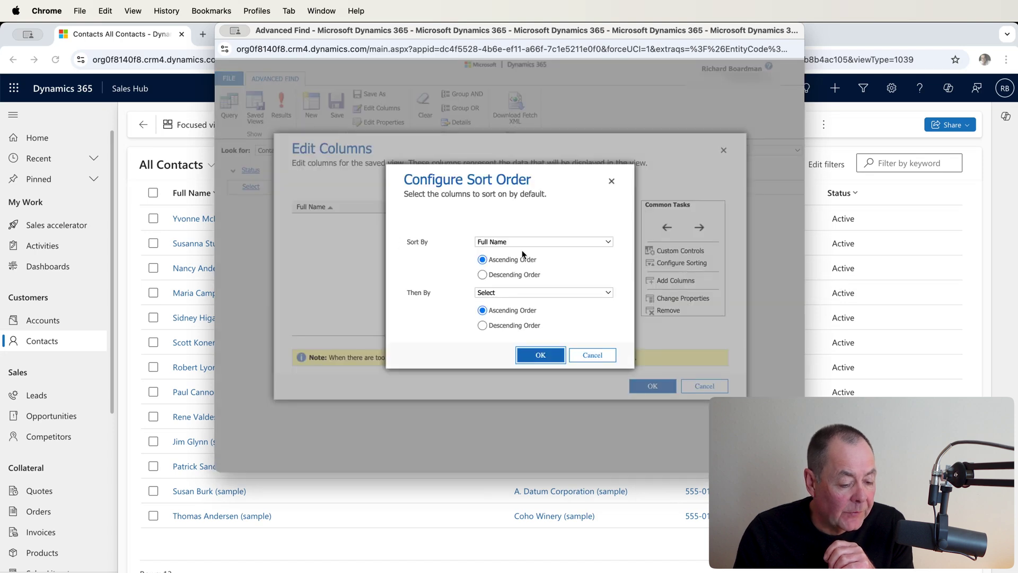
left_click(609, 244)
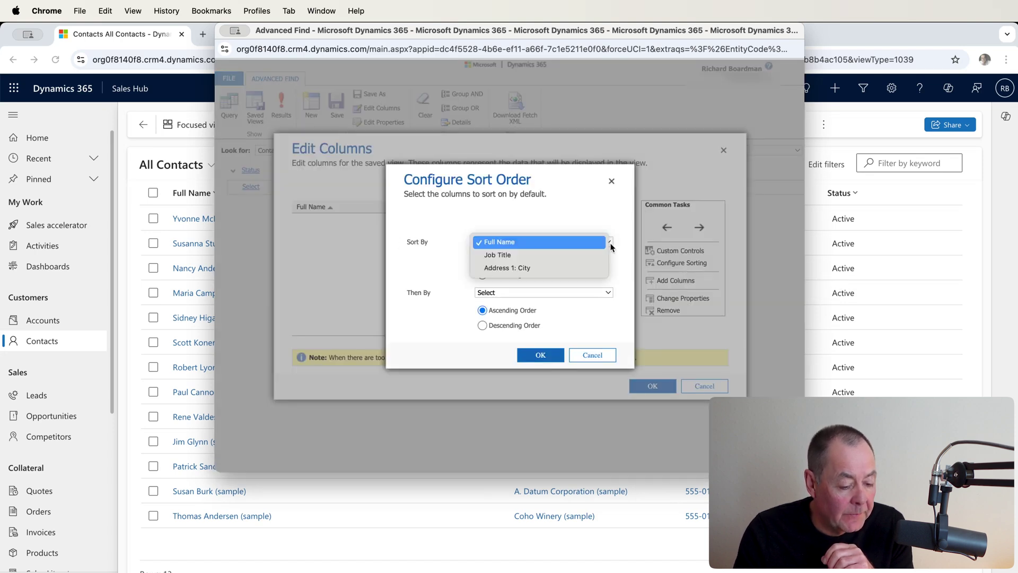
left_click(555, 269)
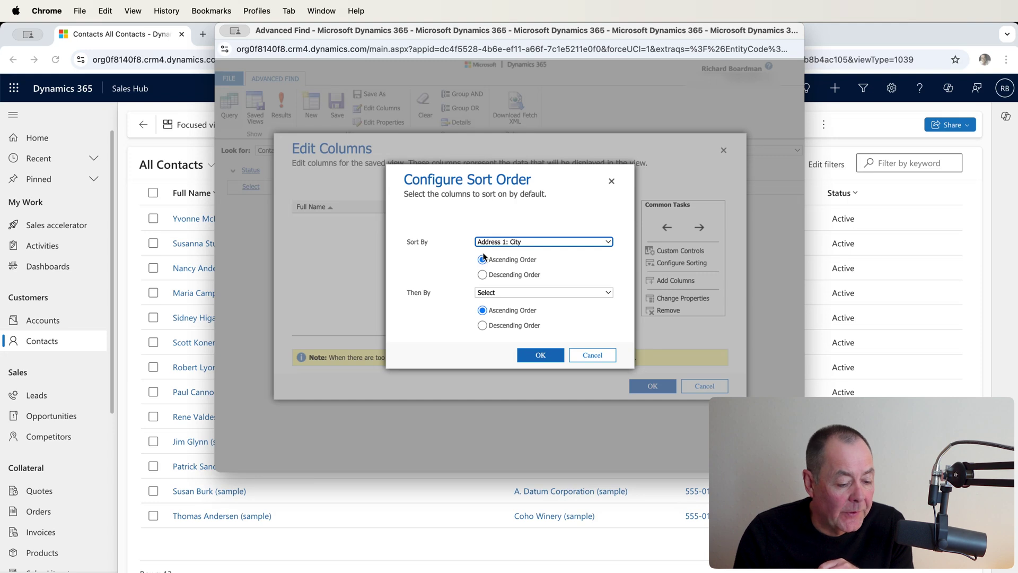
left_click(539, 356)
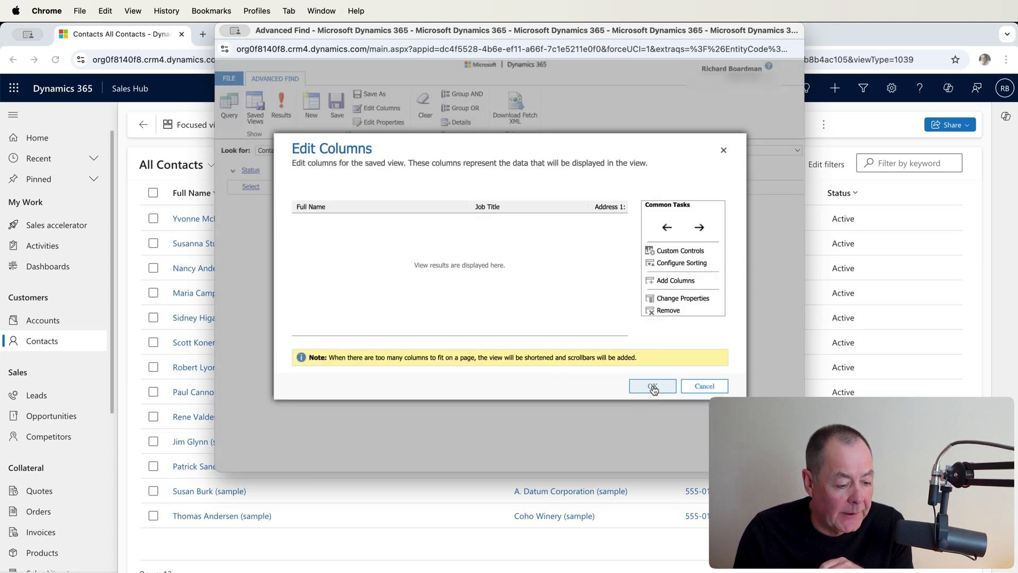
left_click(653, 388)
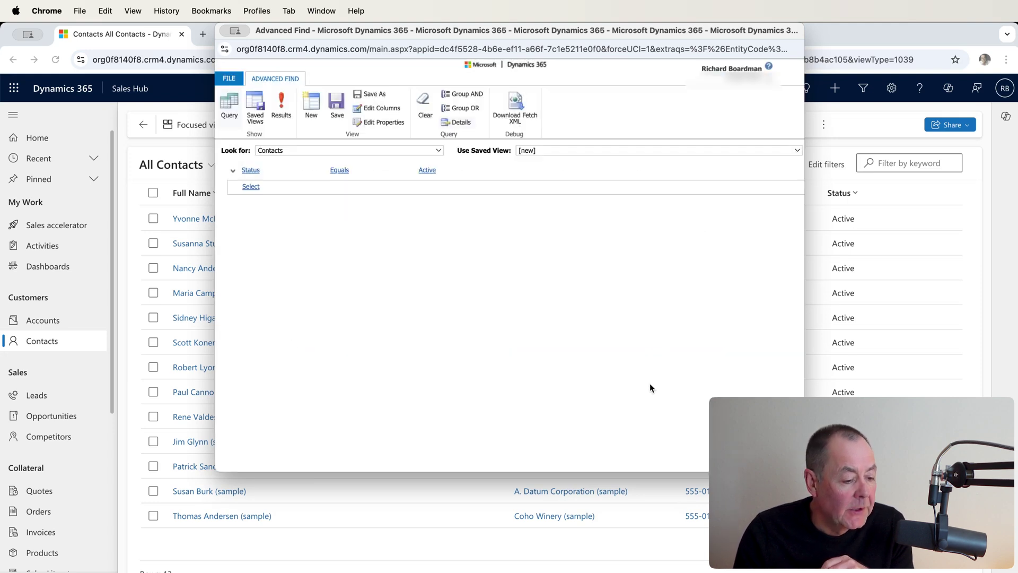
left_click(285, 106)
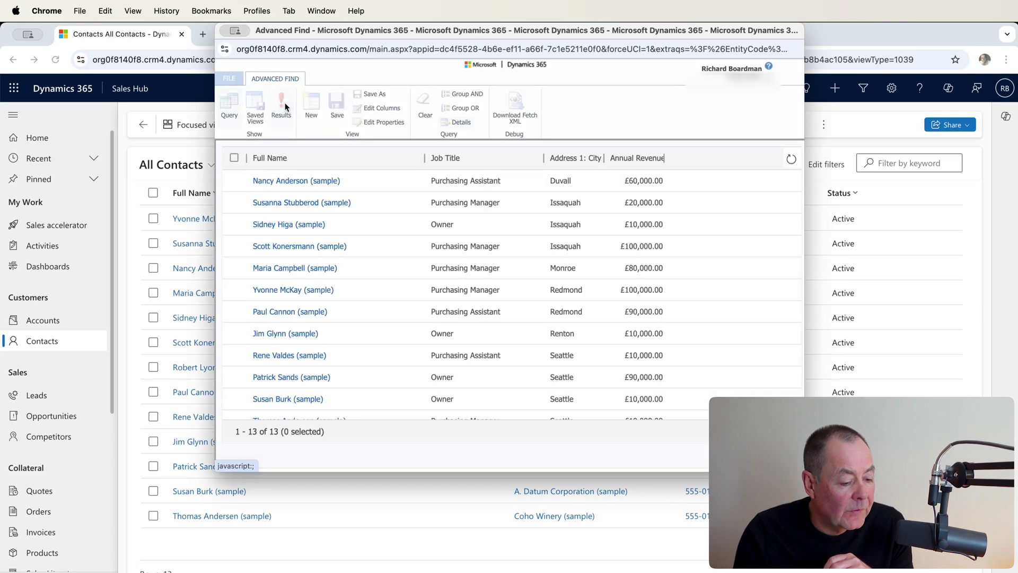